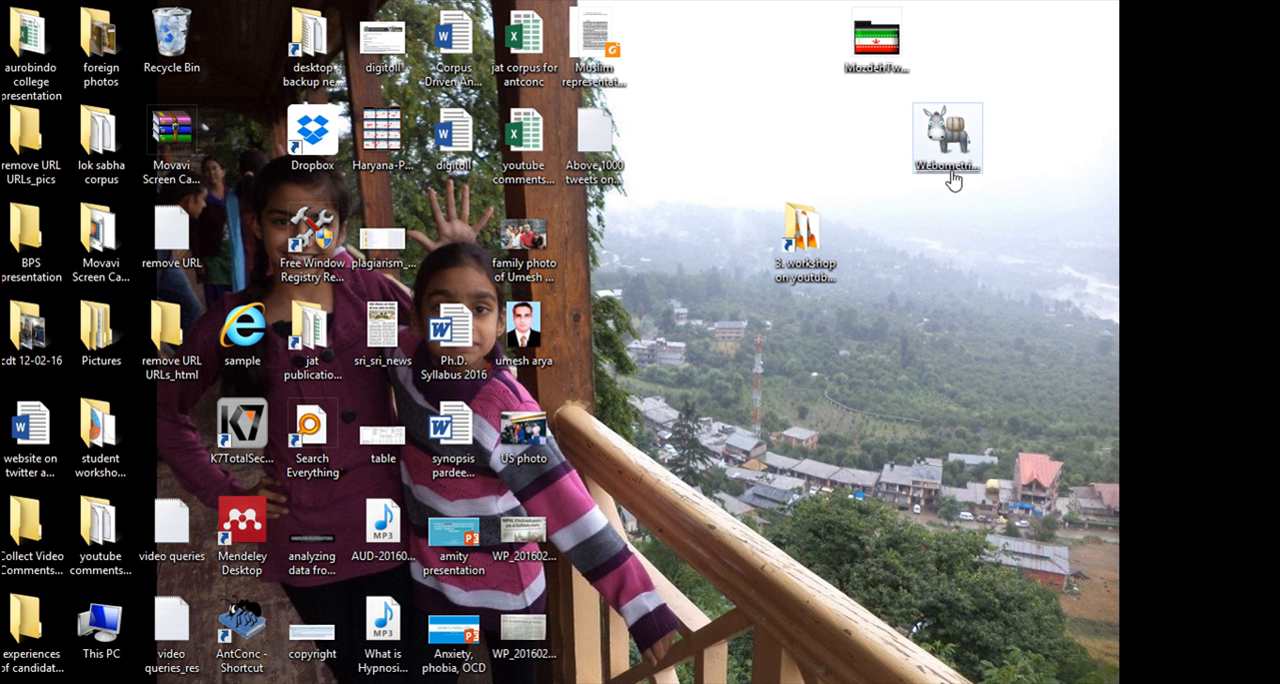
left_click(952, 180)
left_click(886, 66)
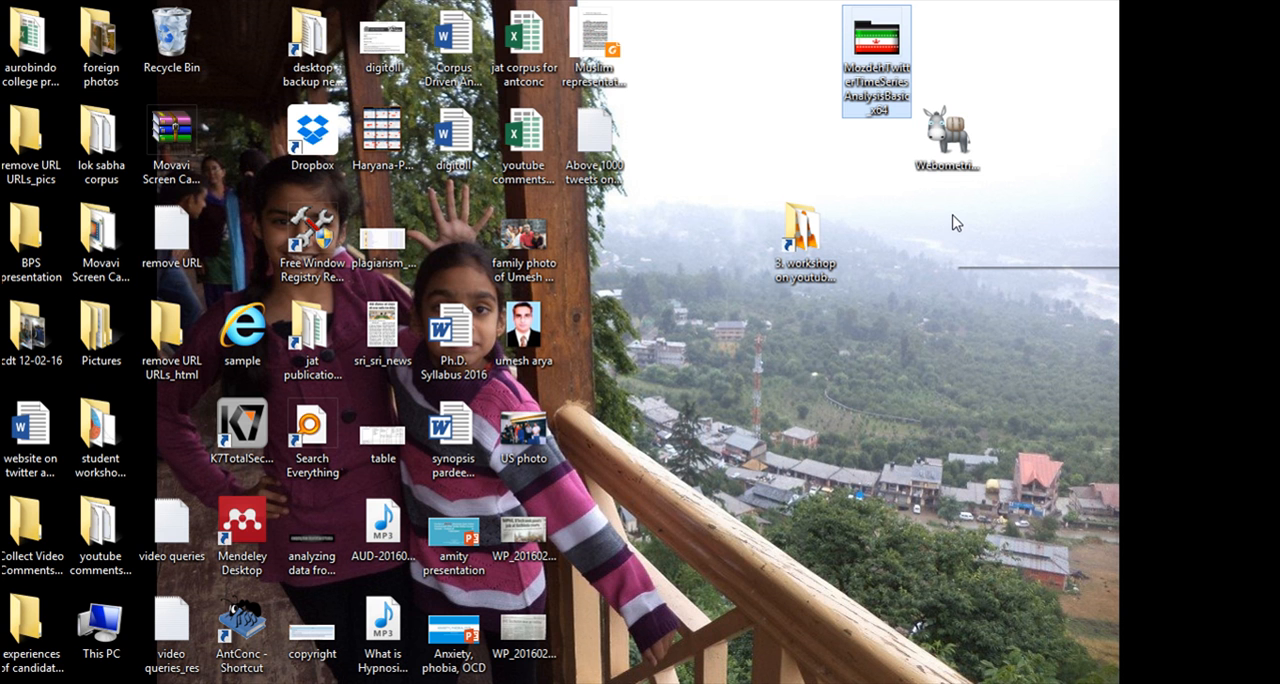
left_click(946, 166)
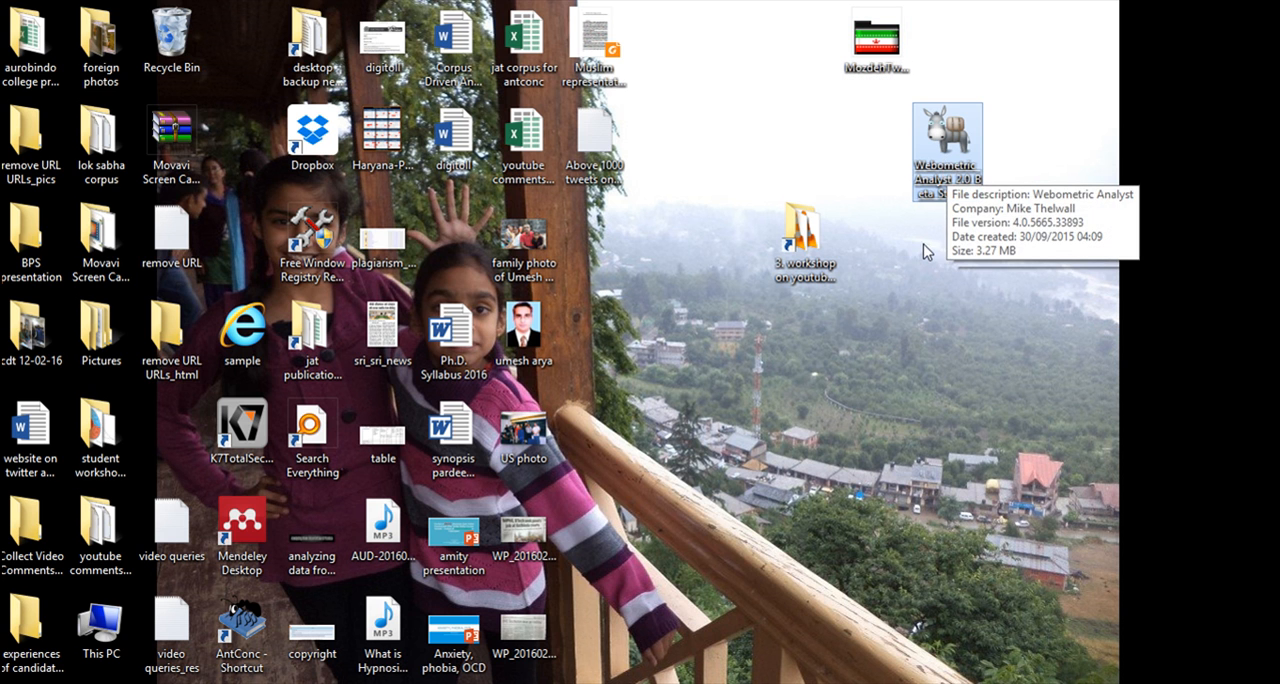
left_click(759, 160)
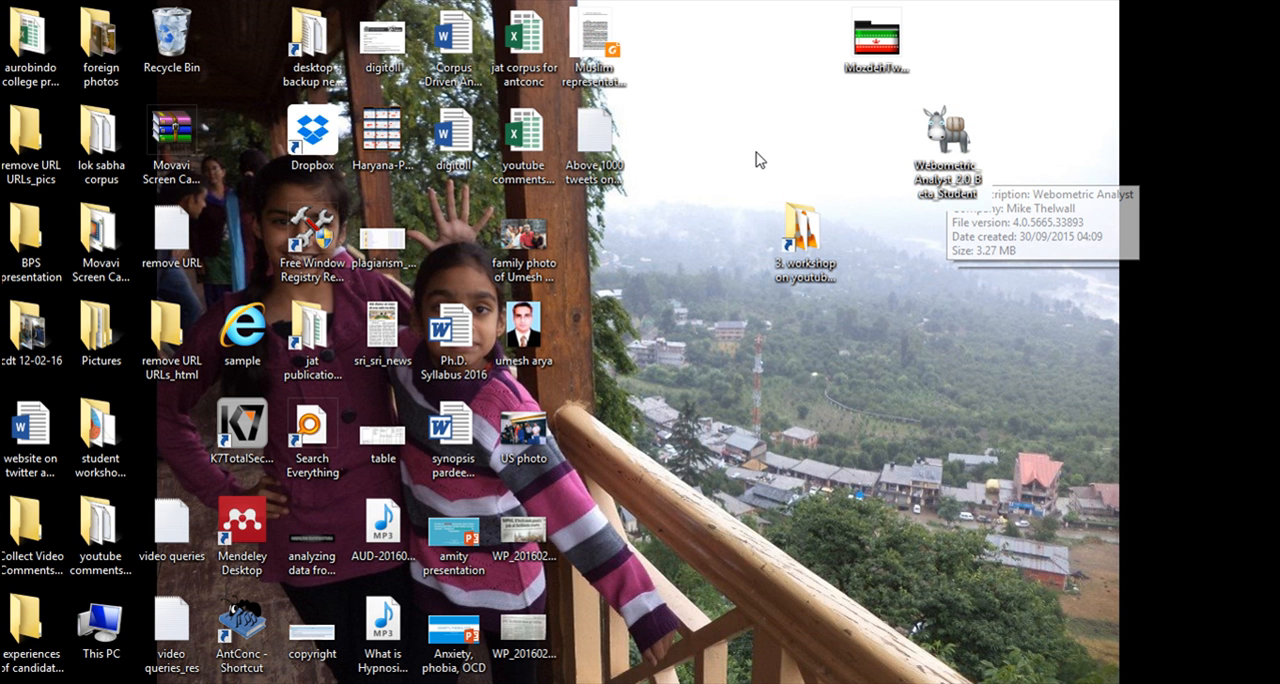
left_click(876, 40)
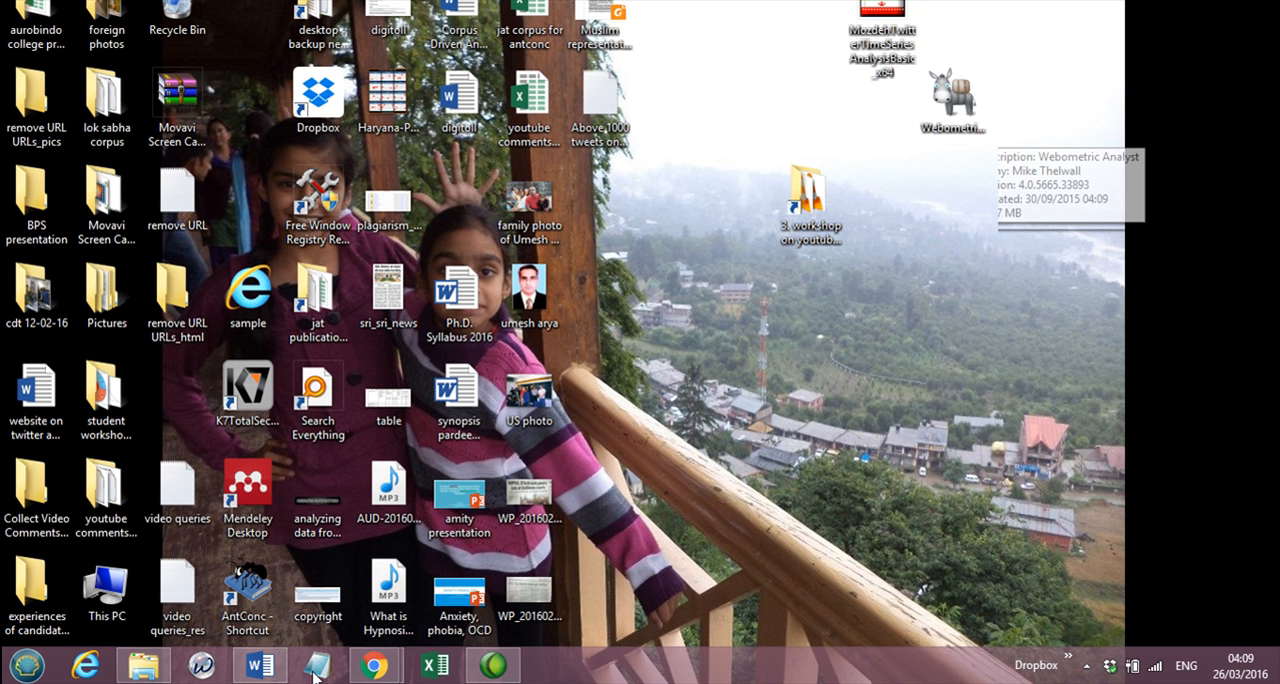
Switch to Chrome and open the Mozdeh Twitter Time Series Analysis site from the Google results for mozdeh.
mouse_move(374, 670)
left_click(331, 606)
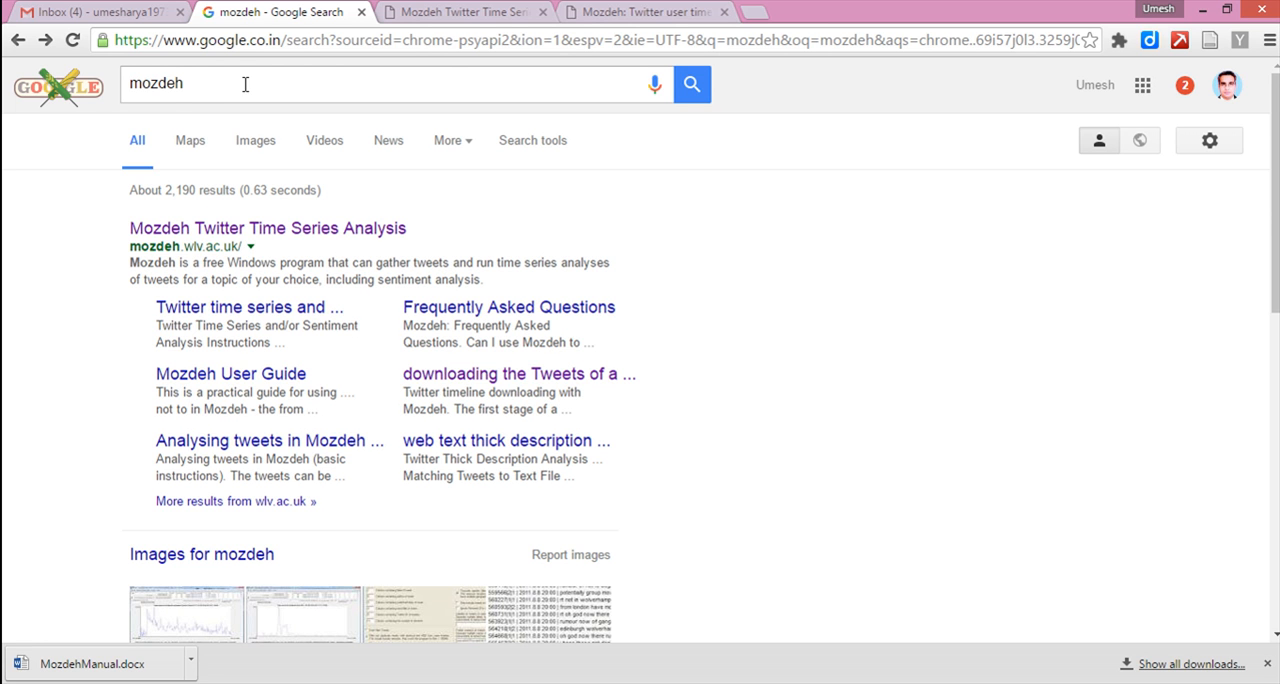
double_click(171, 86)
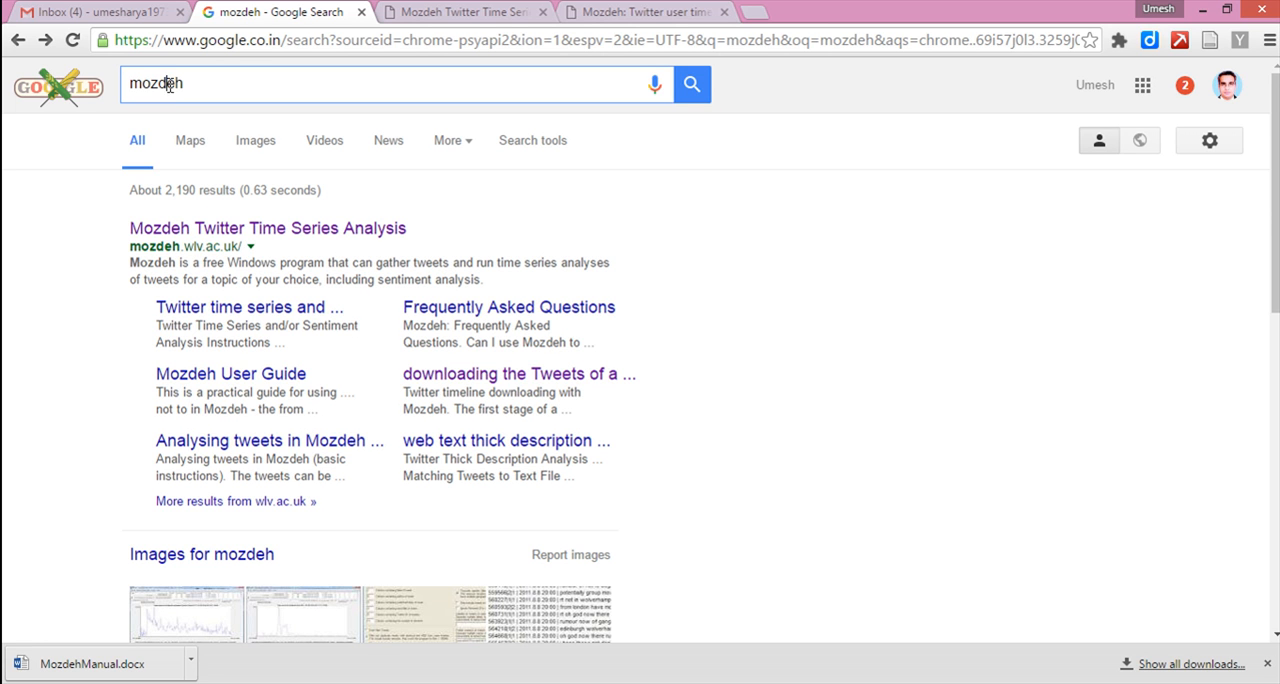
left_click(226, 85)
scroll(92, 215, "down", 1)
scroll(92, 215, "up", 1)
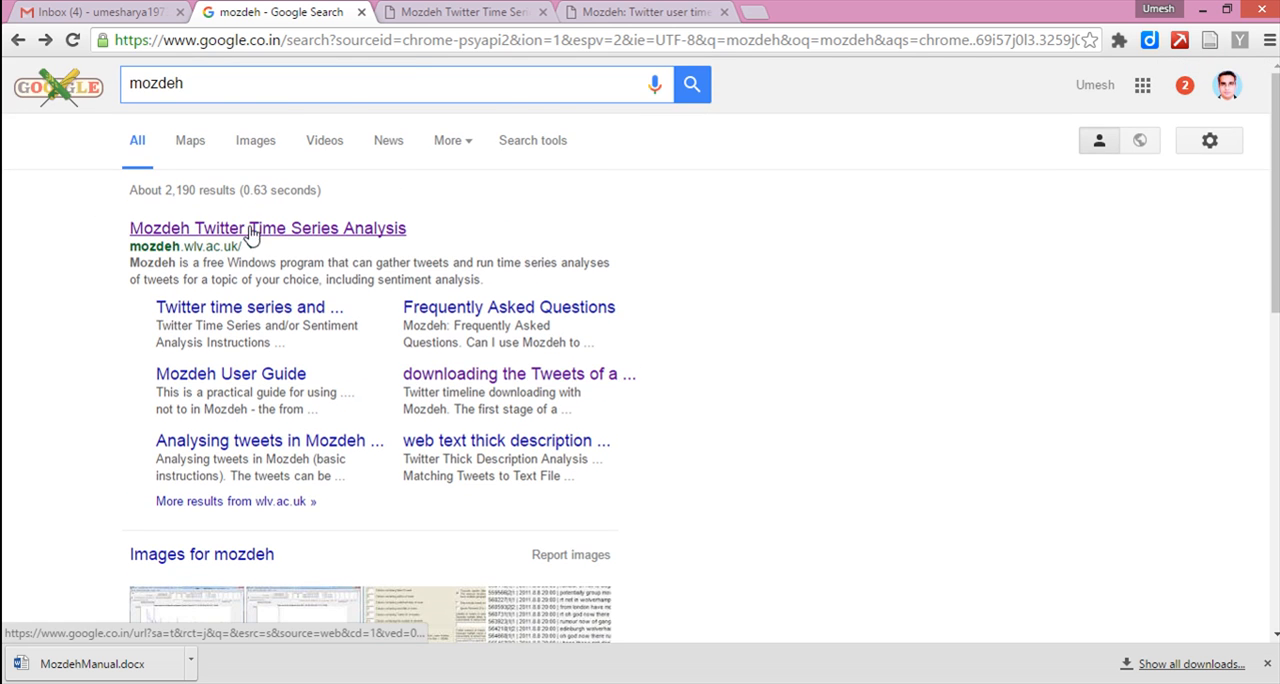
left_click(458, 13)
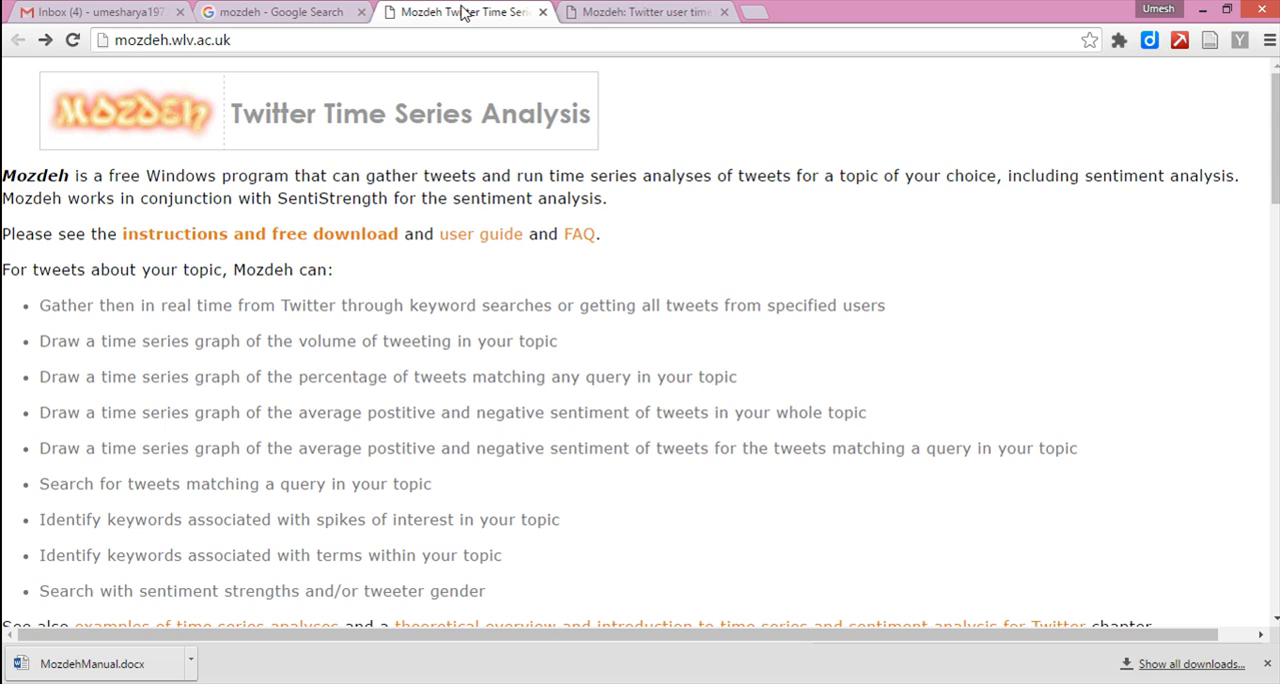
left_click(282, 12)
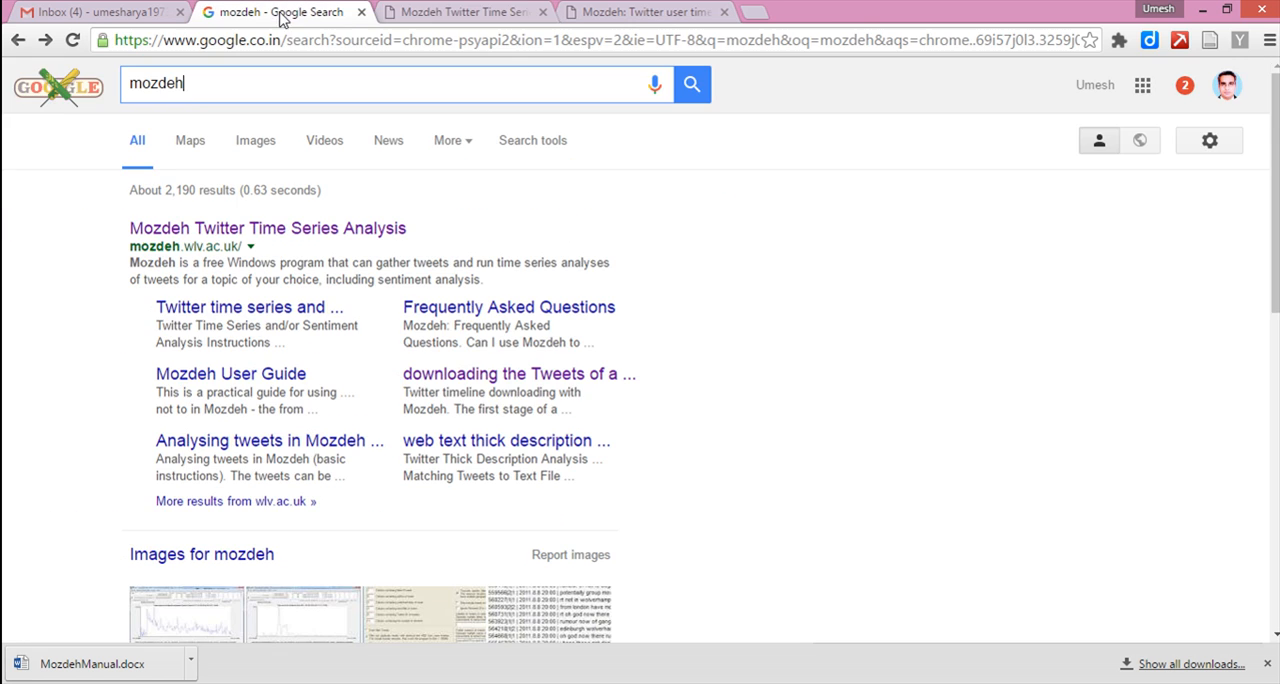
left_click(296, 228)
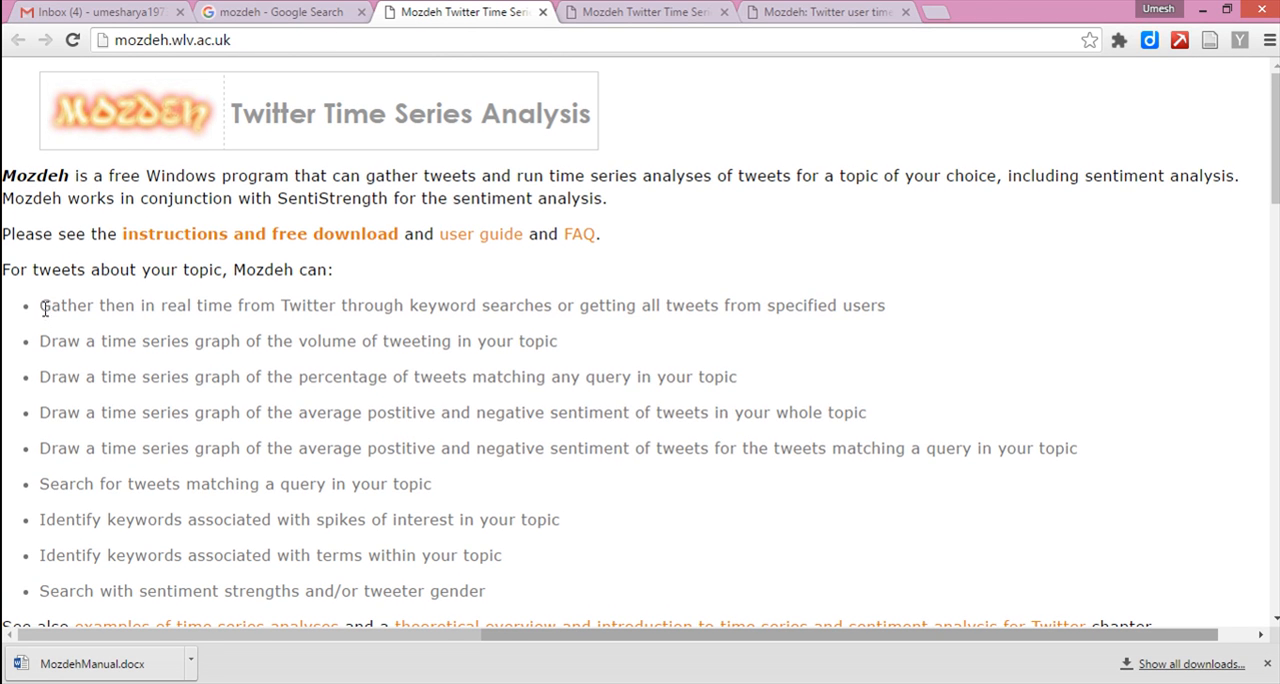
Examine the Mozdeh home page's list of tweet analysis features and its sample graphs and screenshots.
left_click_drag(44, 308, 346, 484)
left_click(352, 411)
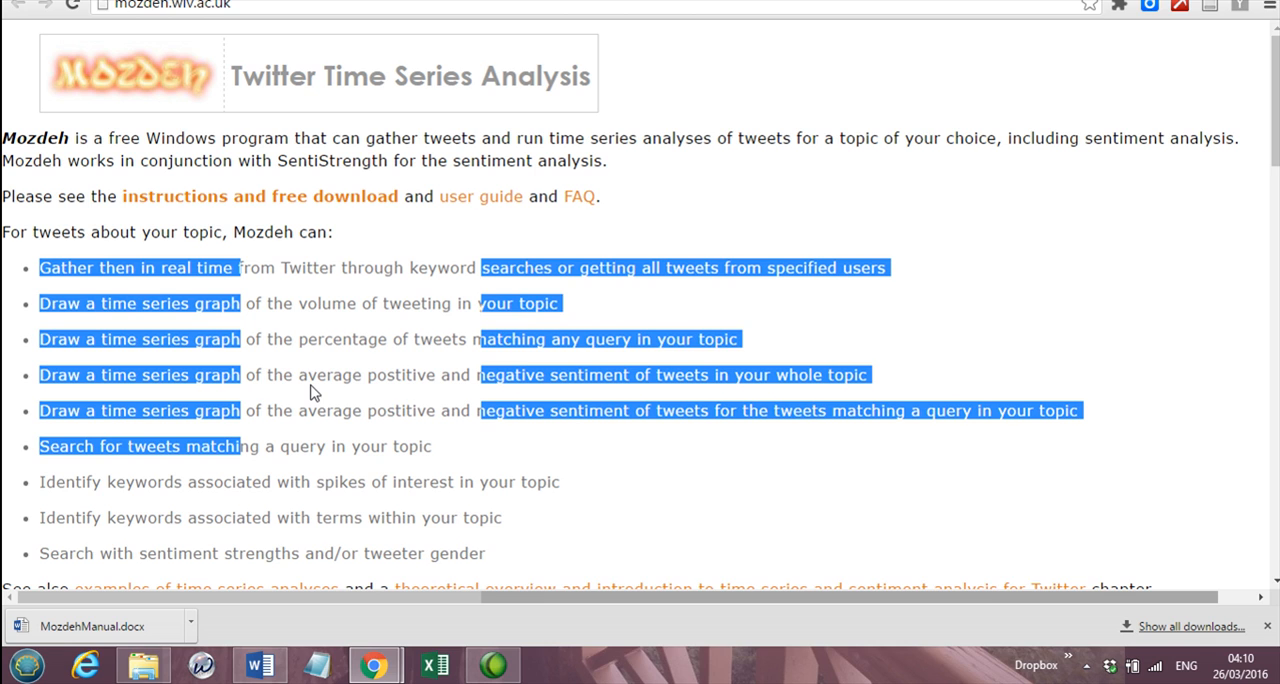
scroll(311, 380, "down", 3)
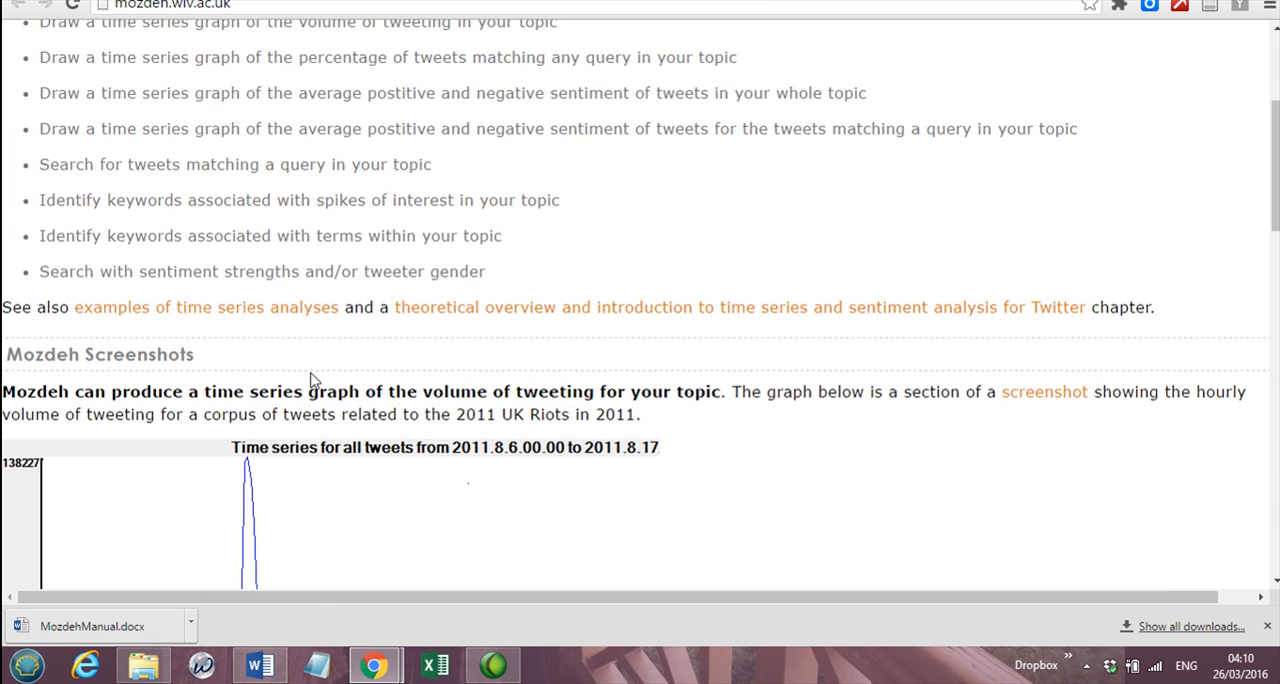
scroll(294, 375, "down", 10)
scroll(282, 375, "down", 6)
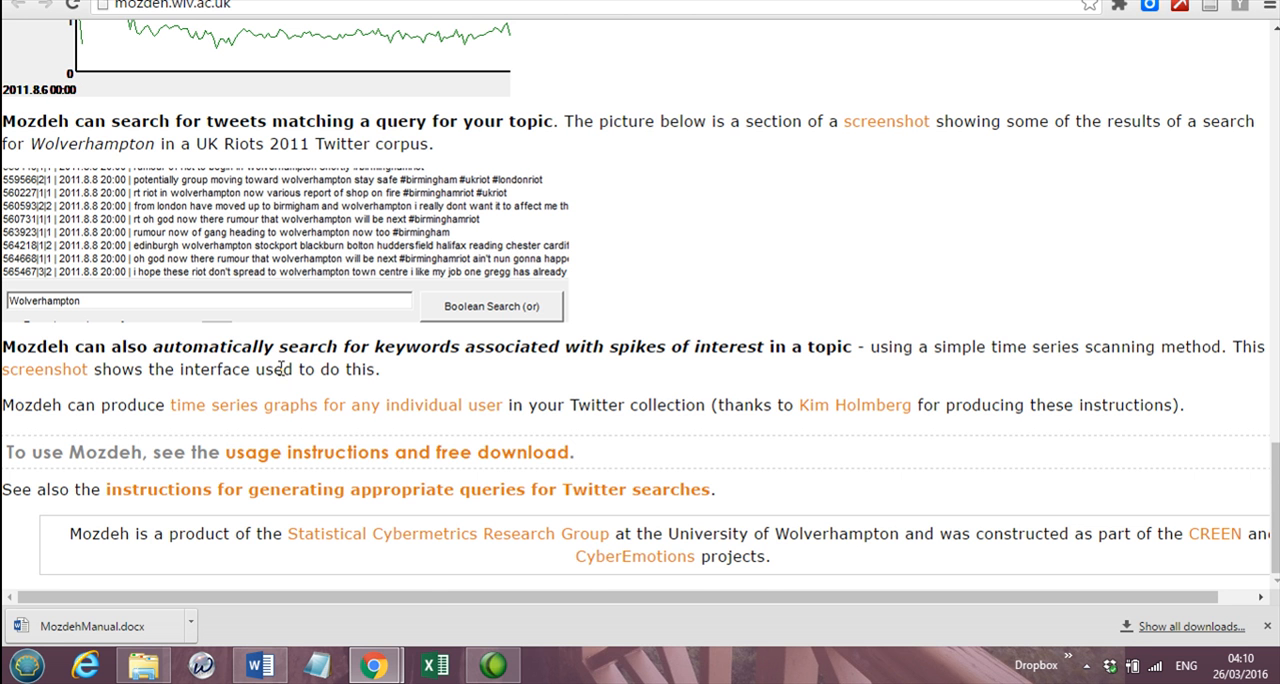
scroll(313, 452, "up", 5)
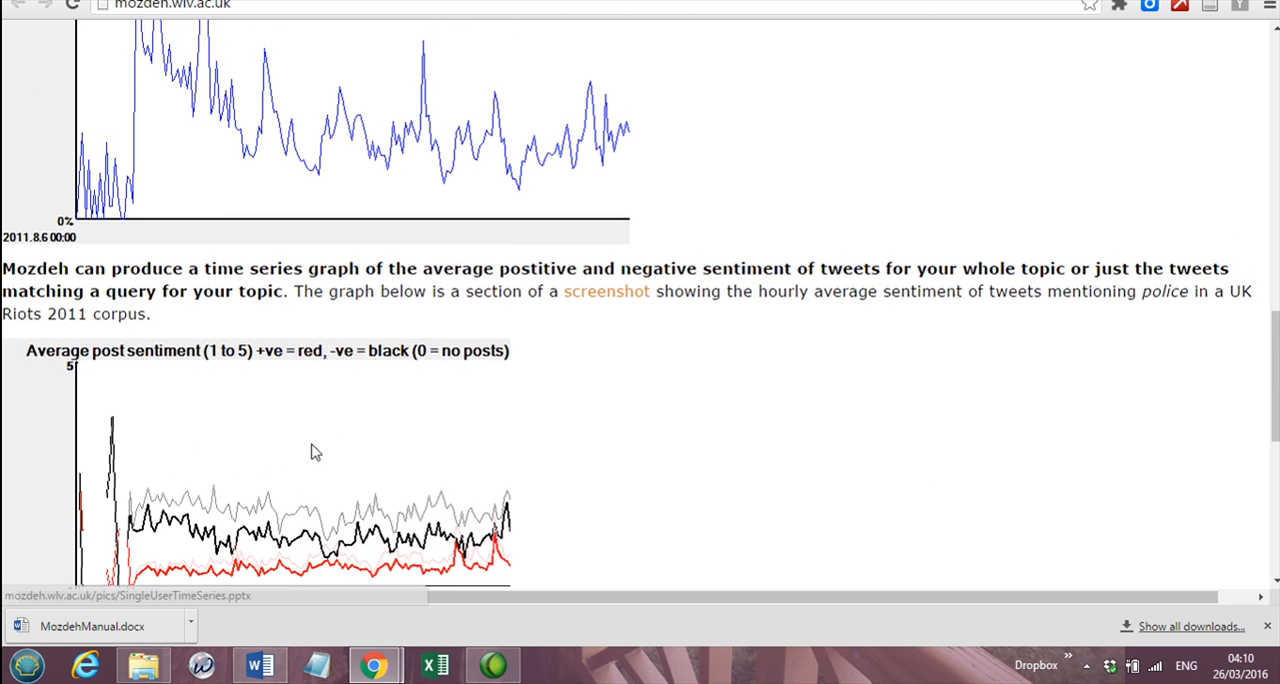
scroll(313, 450, "up", 10)
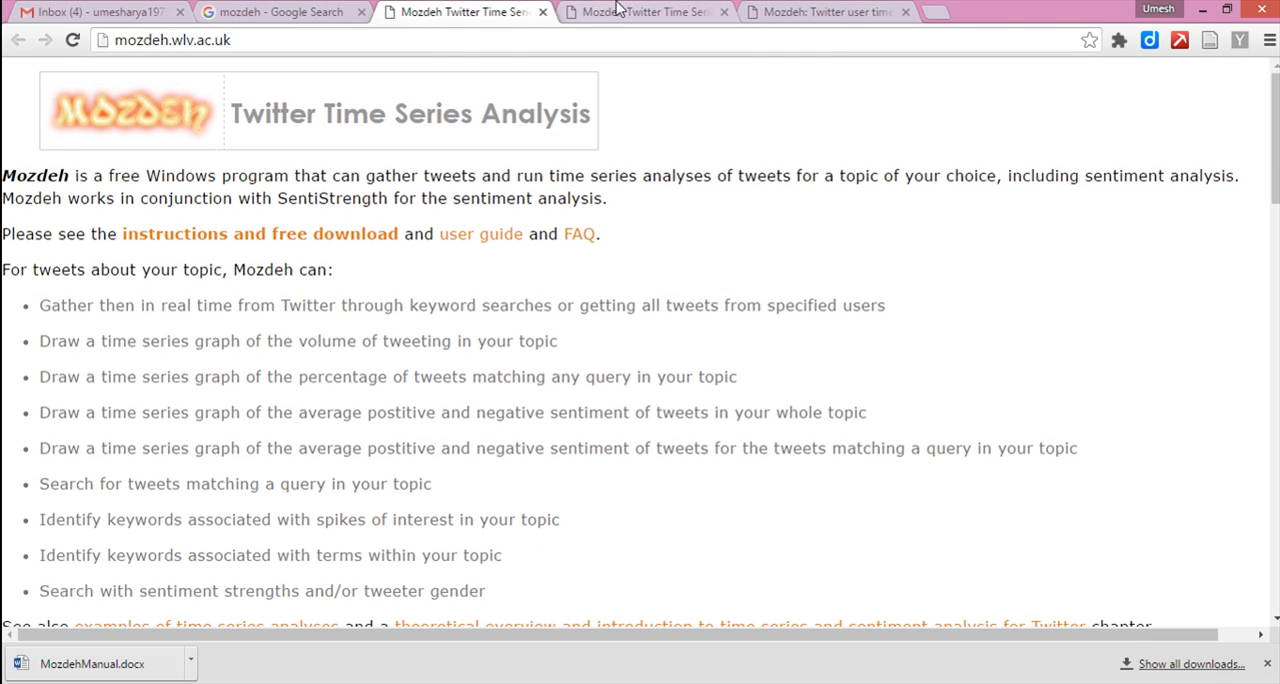
left_click(618, 12)
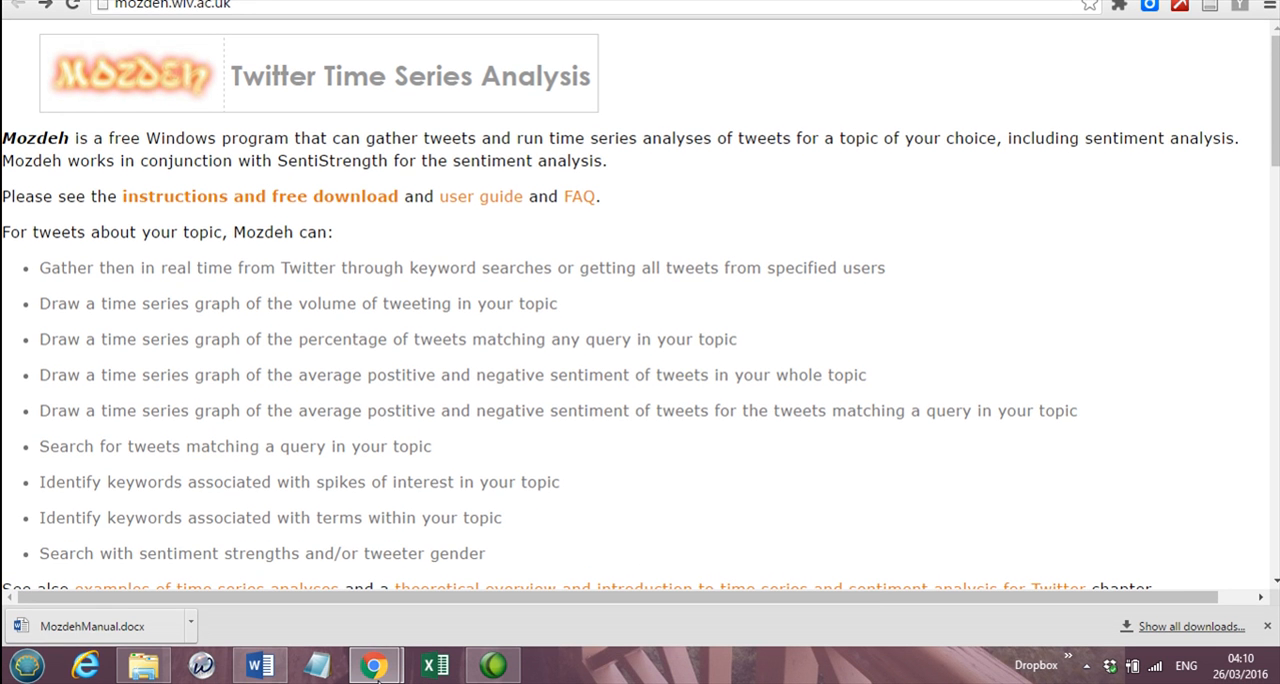
Minimize the browser and launch the Mozdeh Twitter Time Series Analysis program from the desktop.
left_click(375, 676)
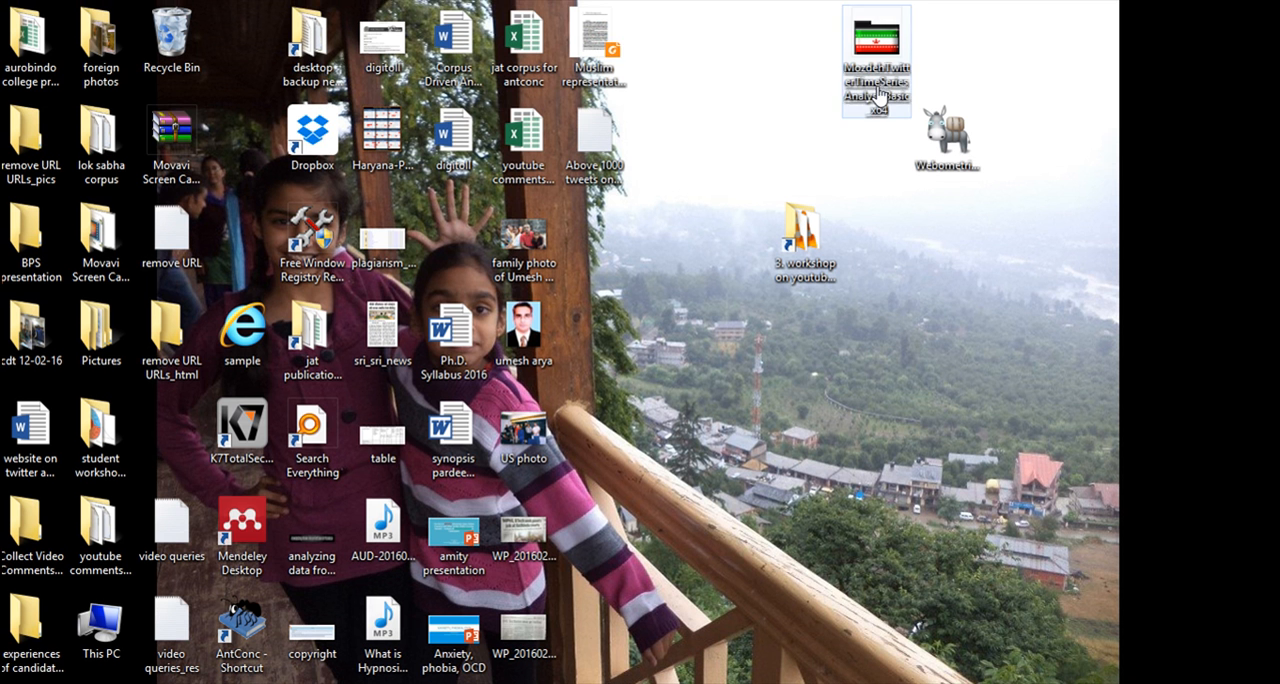
left_click(877, 92)
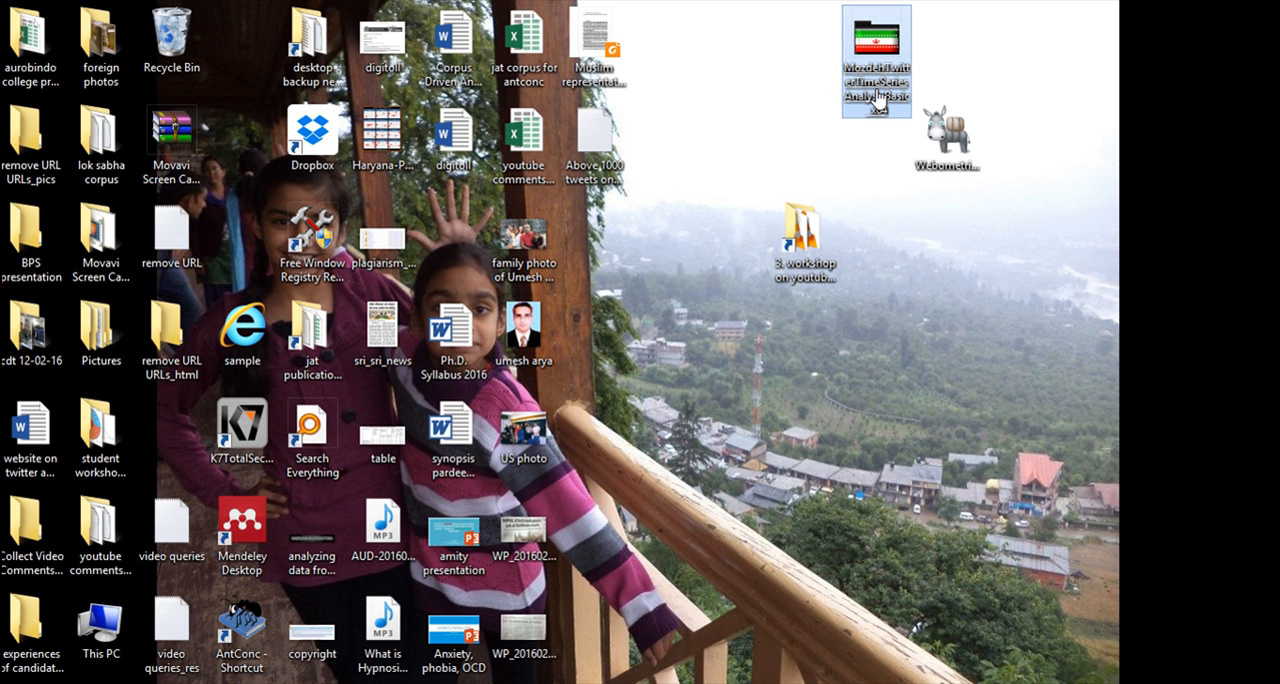
double_click(877, 97)
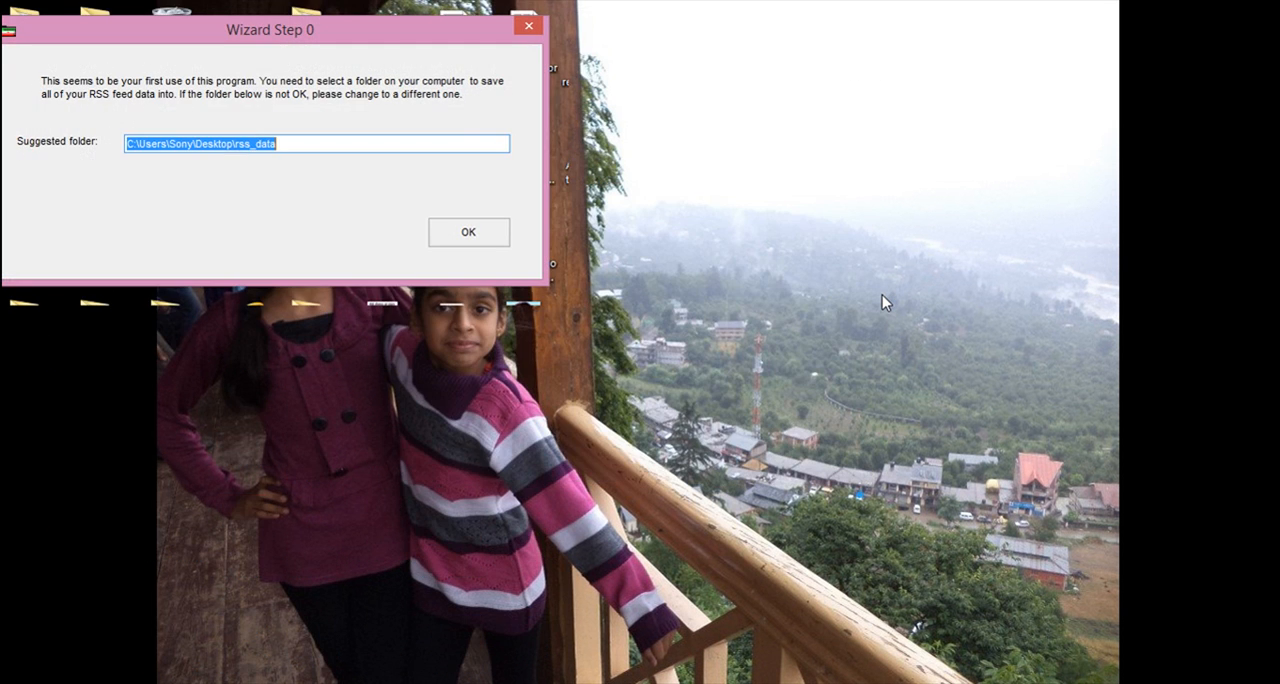
Set the data folder to D in the first-use wizard and accept it.
left_click_drag(349, 42, 562, 105)
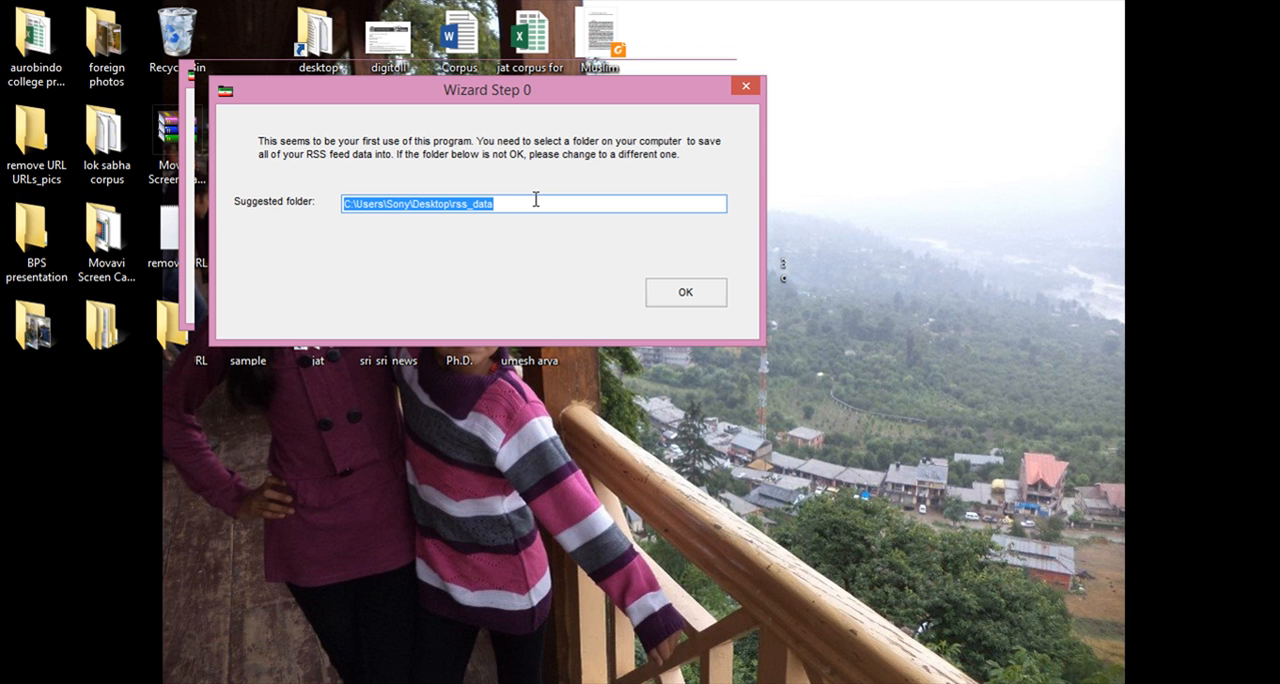
type("D")
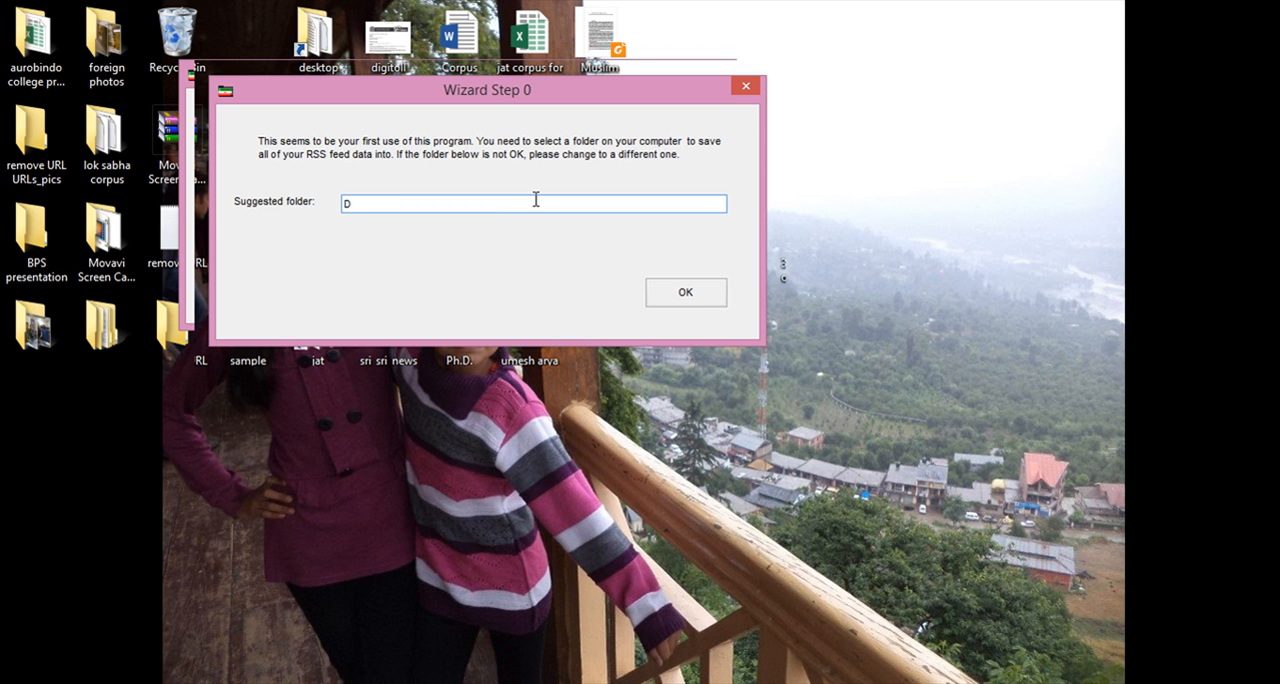
left_click(688, 298)
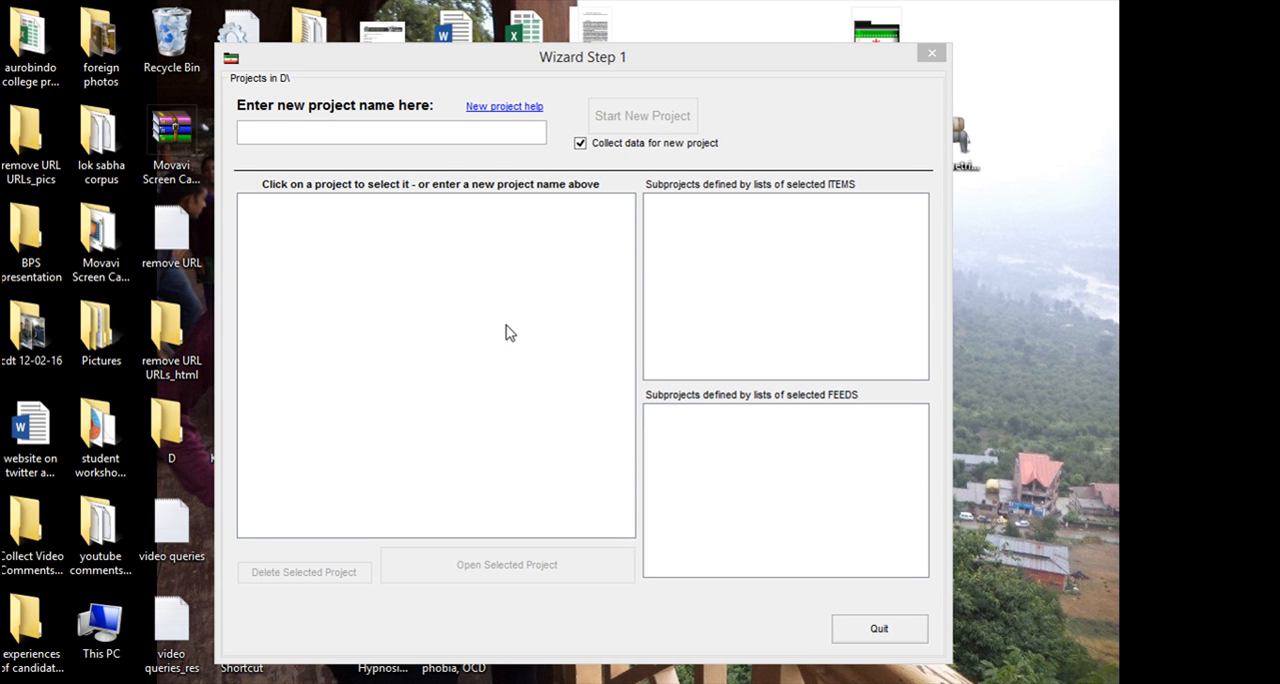
Start a new project named "net neutrality 1" in the wizard.
left_click(471, 128)
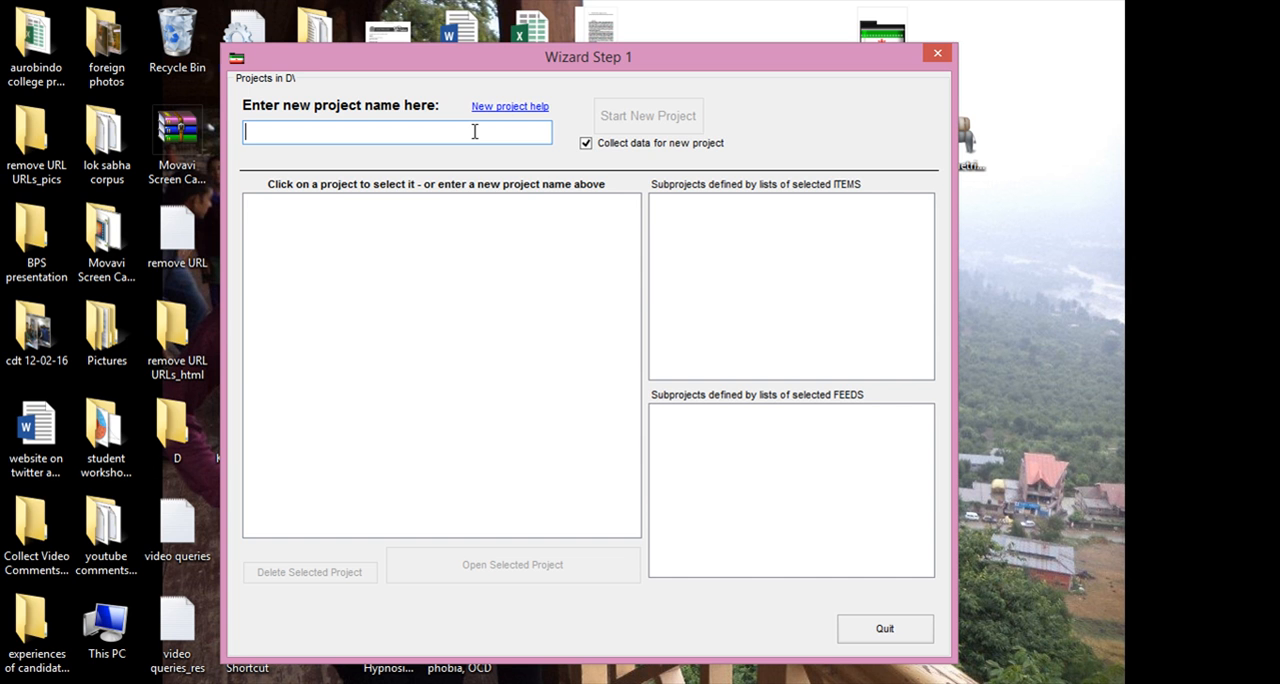
type("net")
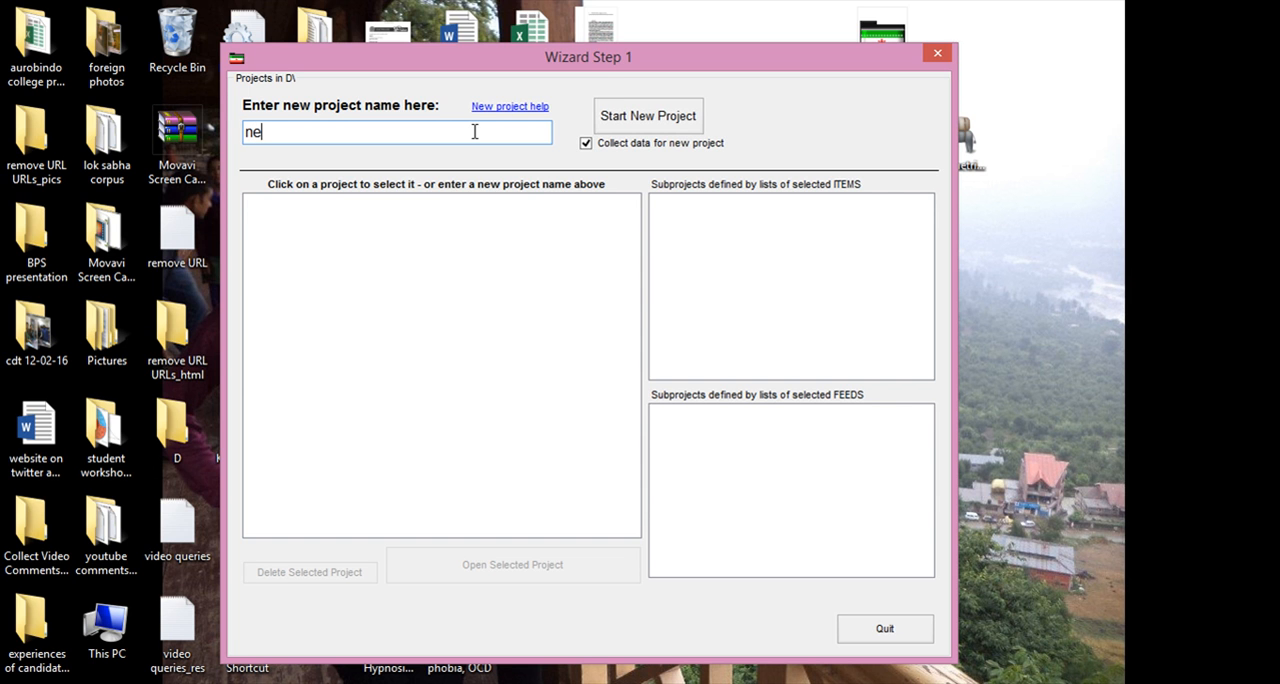
key("BackSpace")
key("BackSpace")
key("BackSpace")
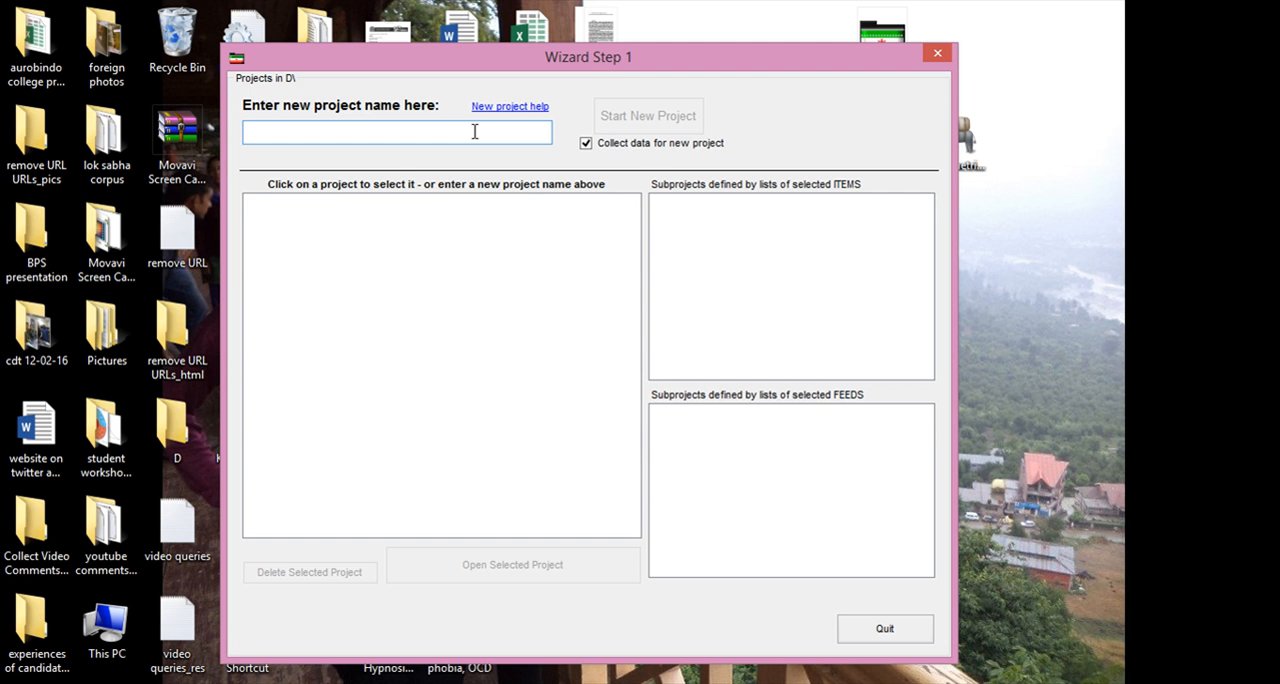
type("net neu")
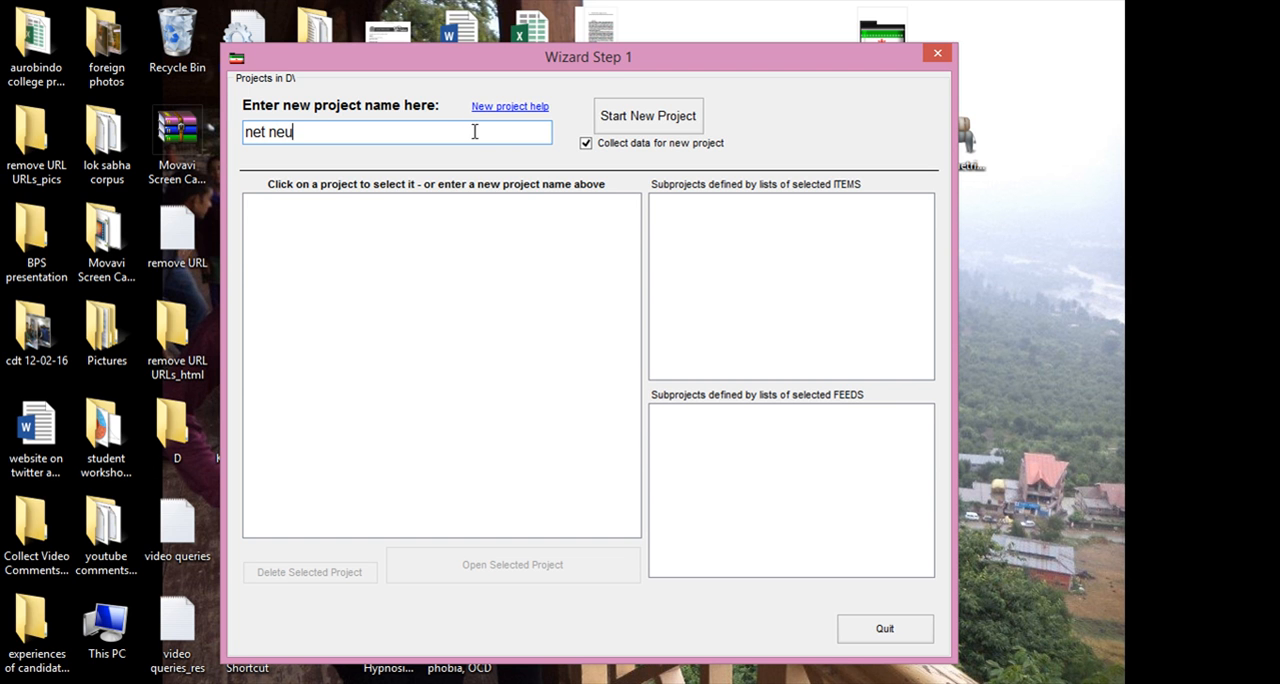
type("trality 1")
left_click(643, 117)
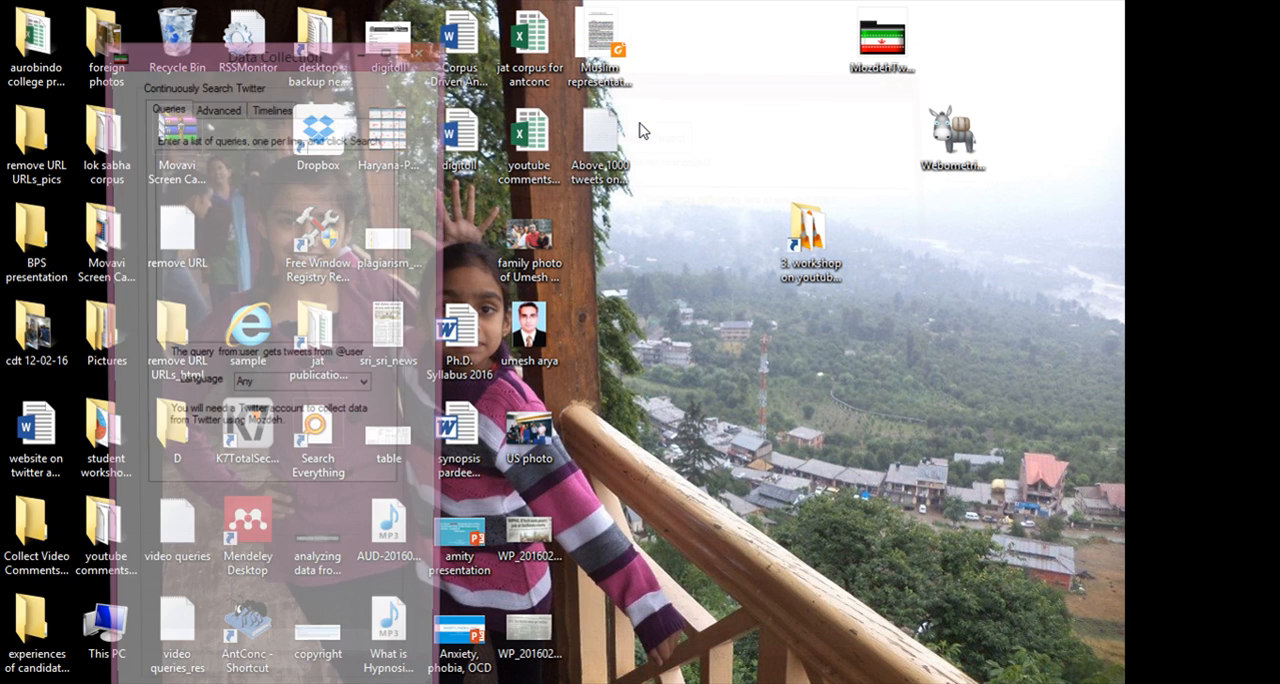
Enter the phrase "net neutrality", enclosed in quotation marks, as the first Twitter search query.
left_click_drag(322, 60, 529, 70)
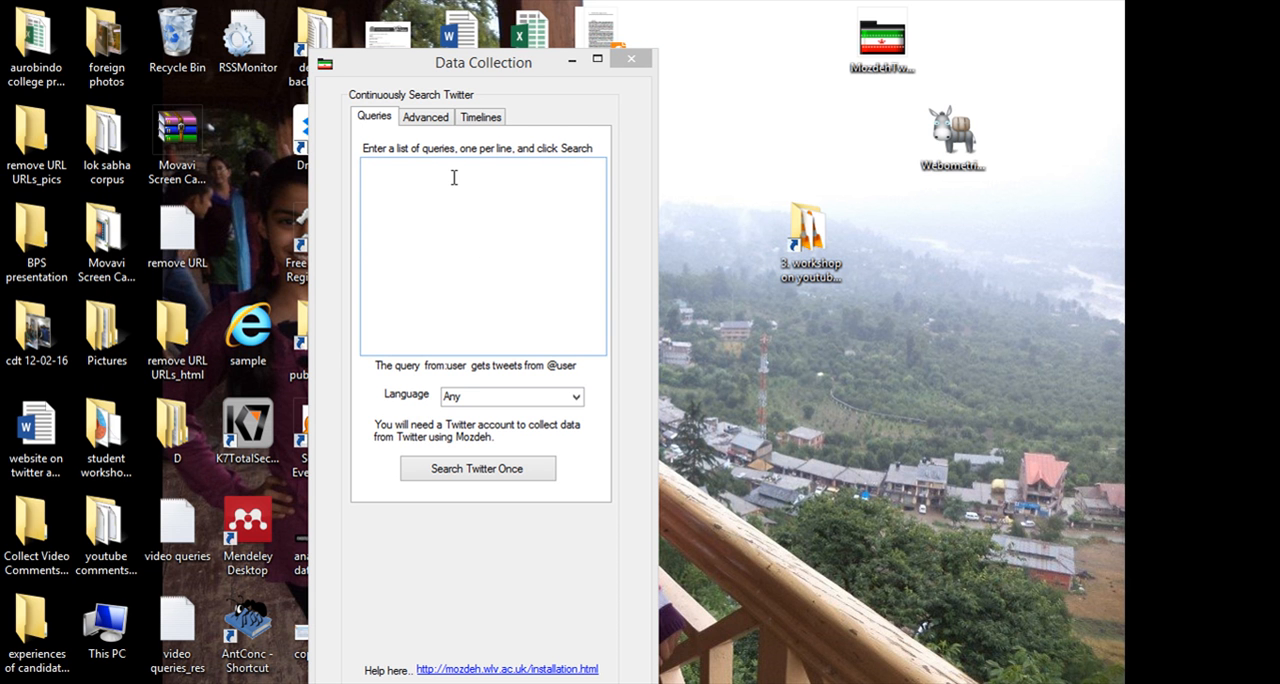
left_click(426, 186)
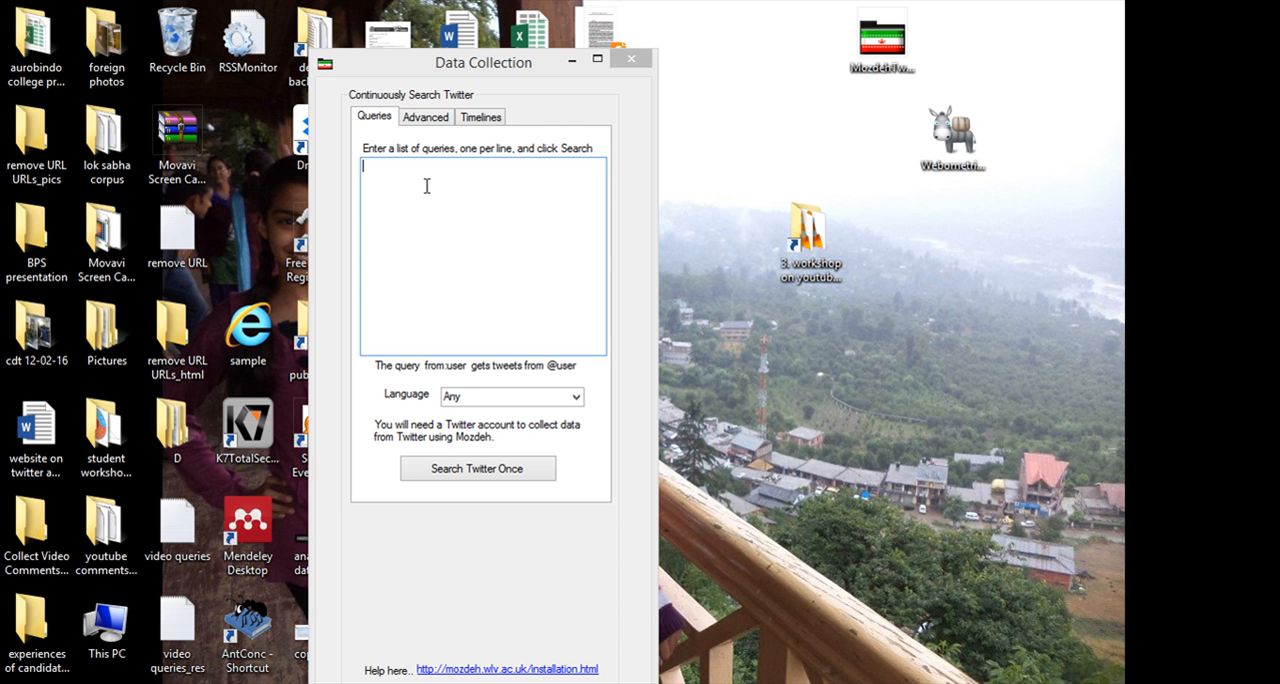
type("net ")
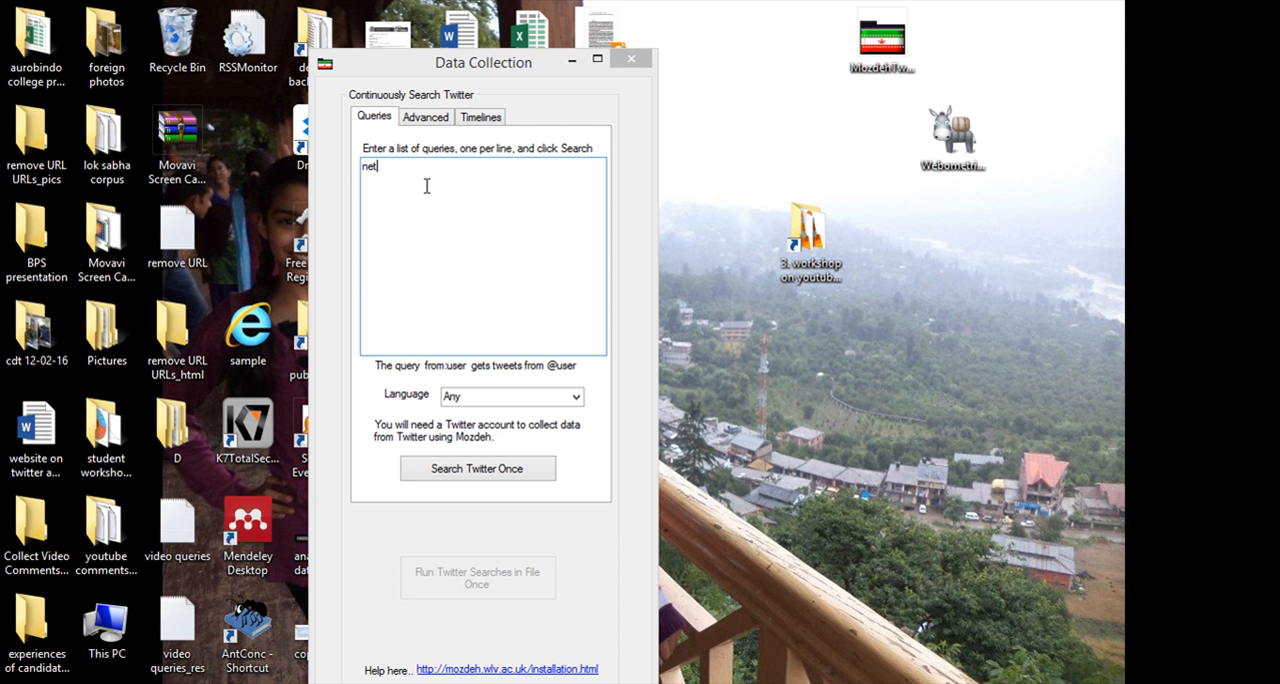
type("neutrlaity")
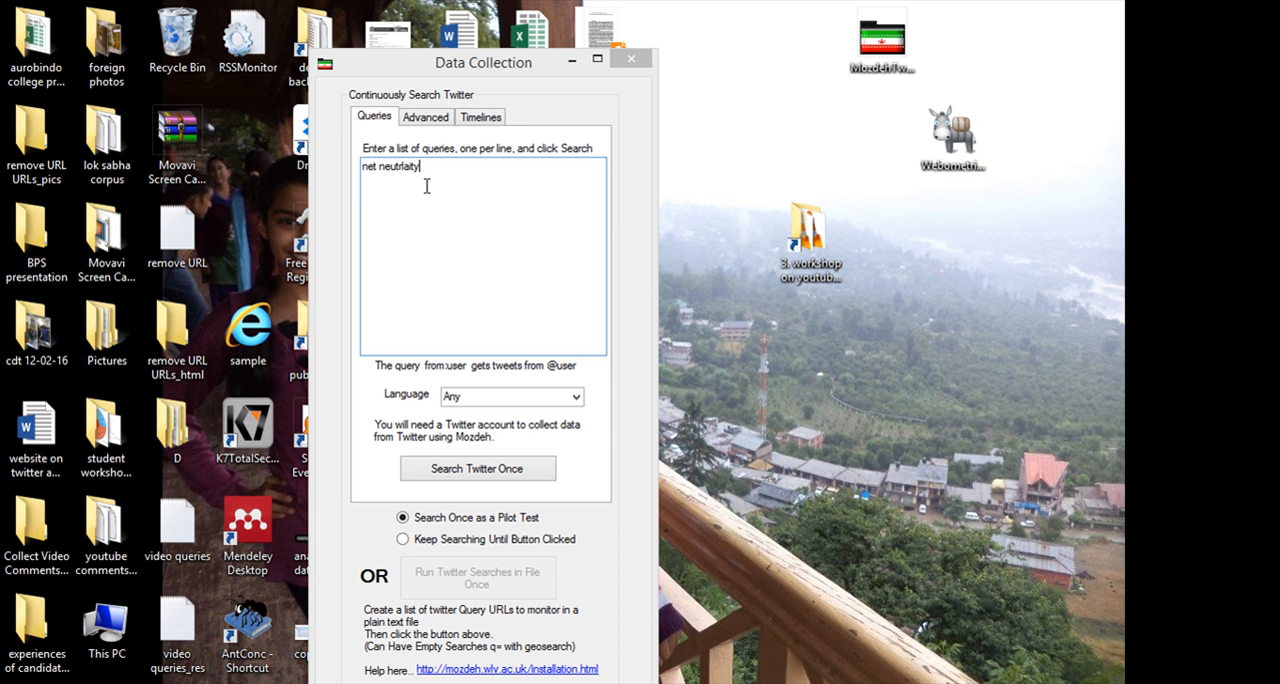
key("BackSpace")
key("BackSpace")
key("BackSpace")
key("BackSpace")
type("rality\"")
Add the phrase "new media", enclosed in quotation marks, as the second query on its own line.
left_click(441, 170)
key("Return")
type("\"new media\"")
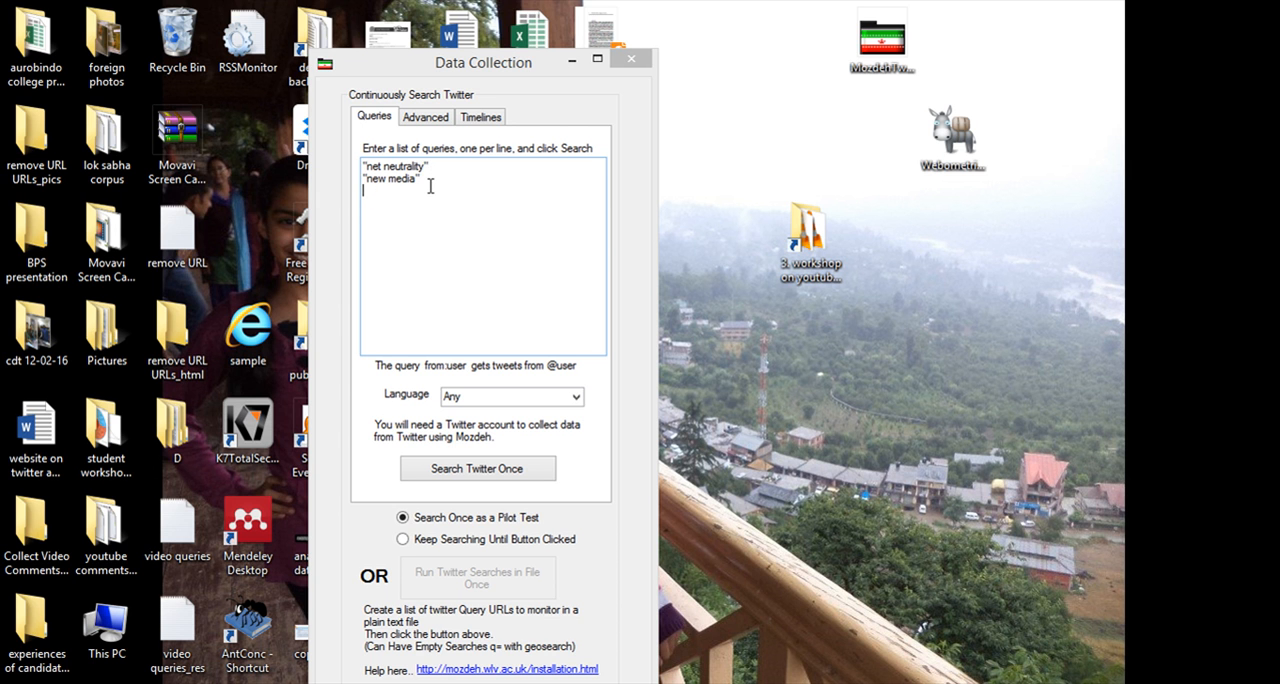
Add technology as the third query and set the search language to en.
type("tech")
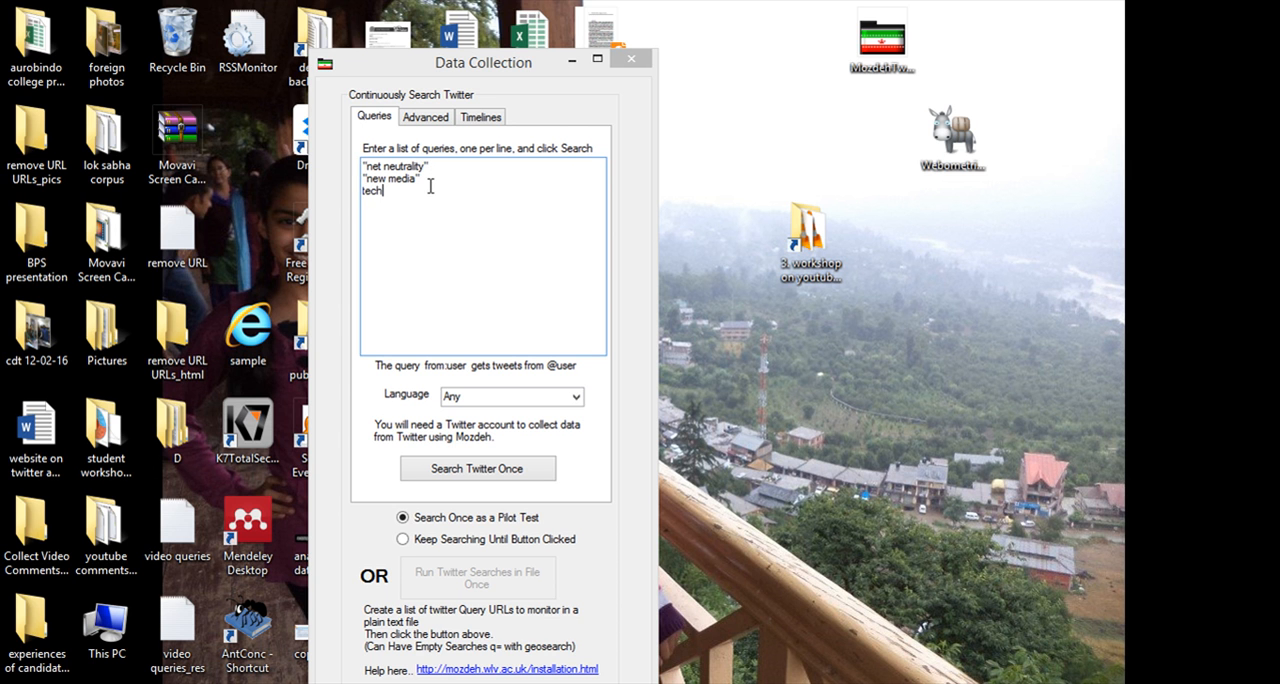
type("nology")
left_click(578, 397)
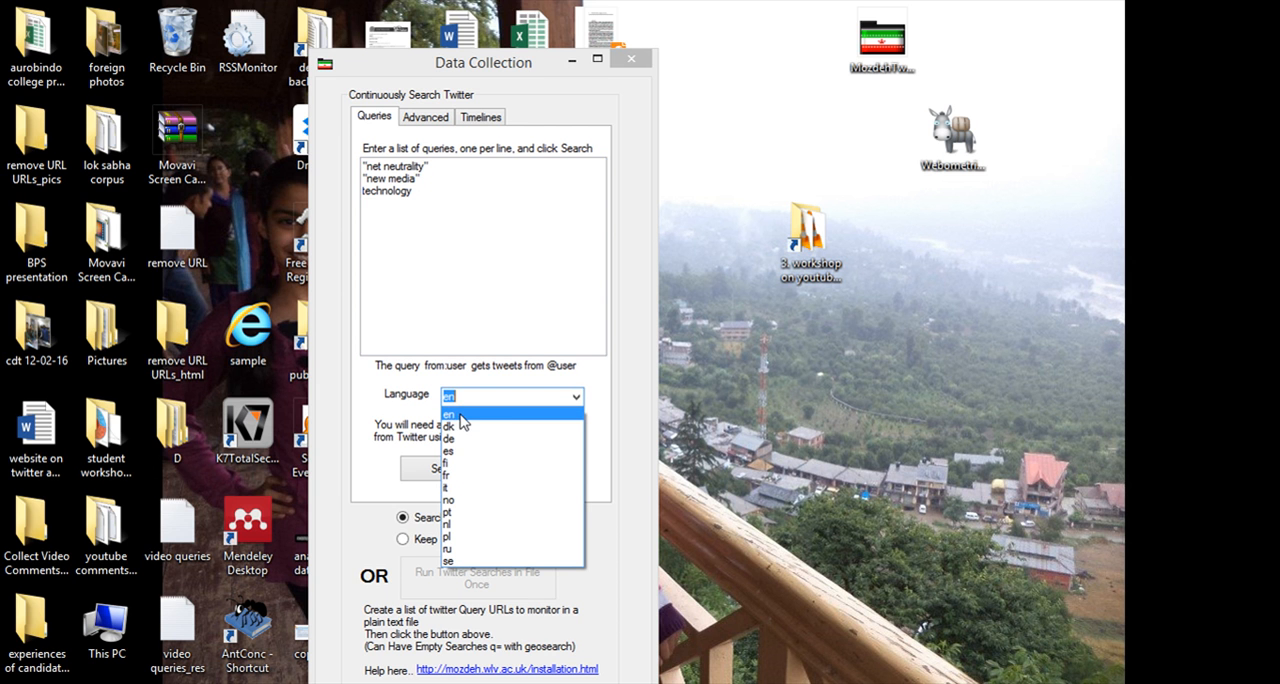
left_click(564, 326)
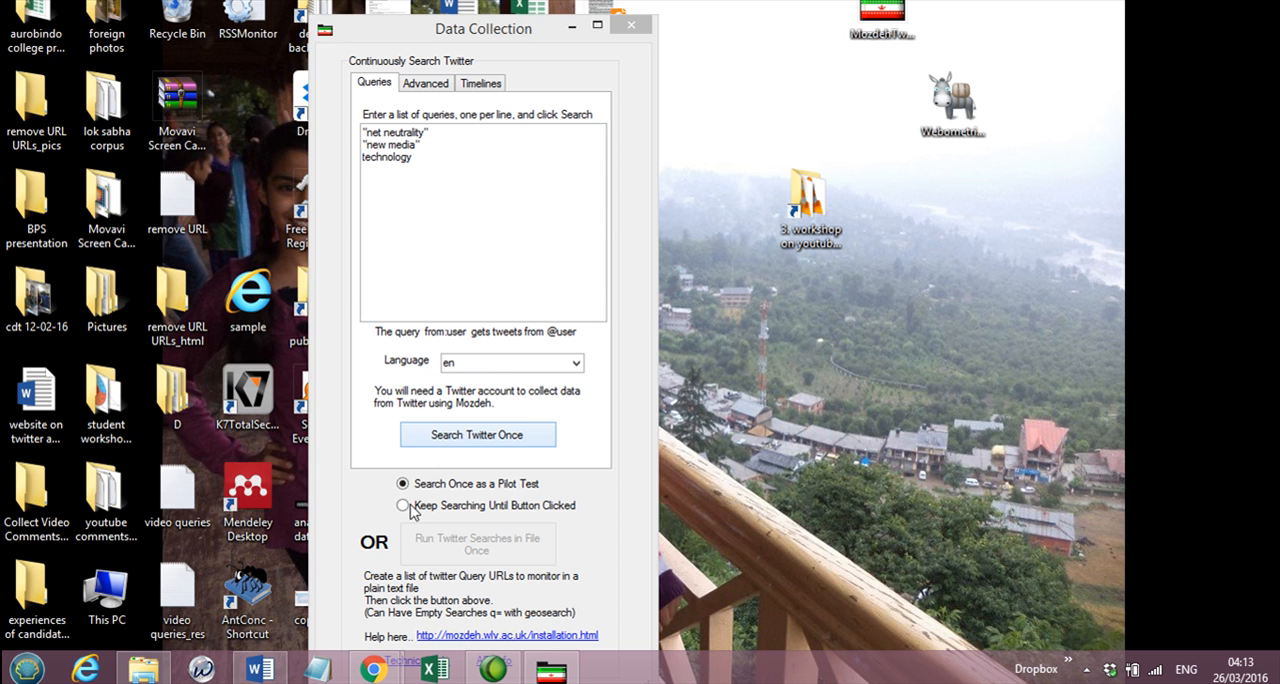
Set the Twitter search to keep searching until stopped, and check the advanced geographic options before returning to the queries.
left_click(405, 545)
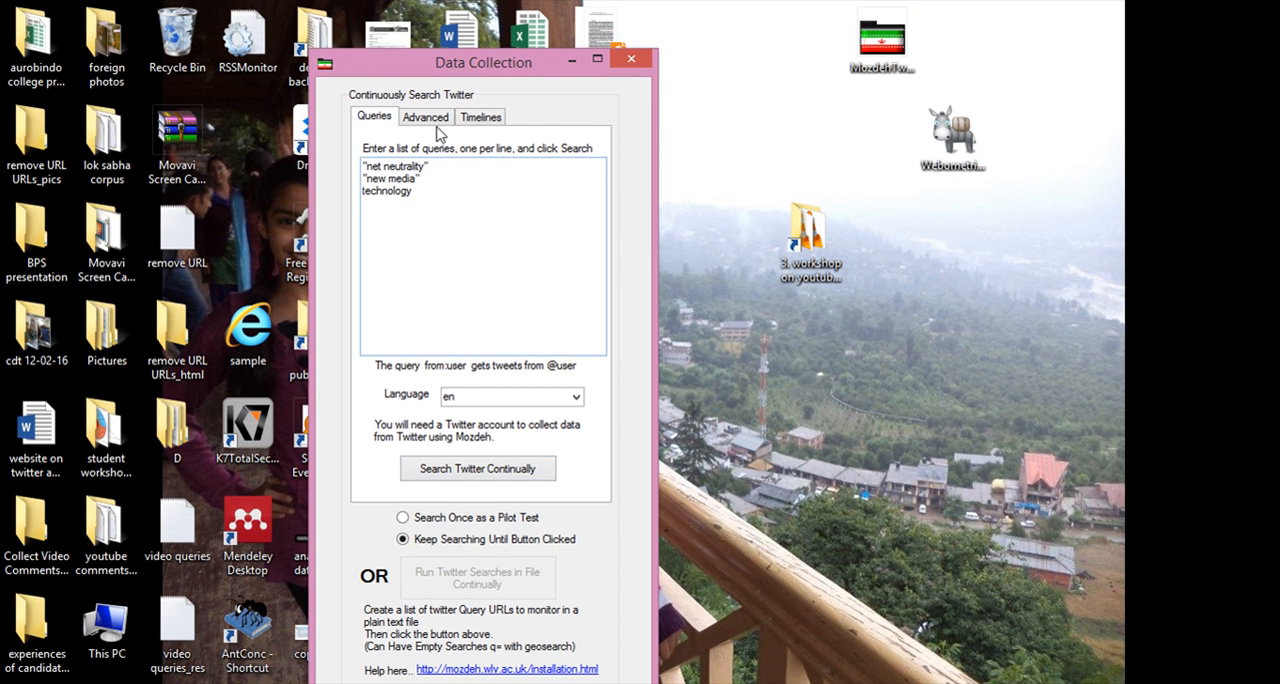
left_click(438, 122)
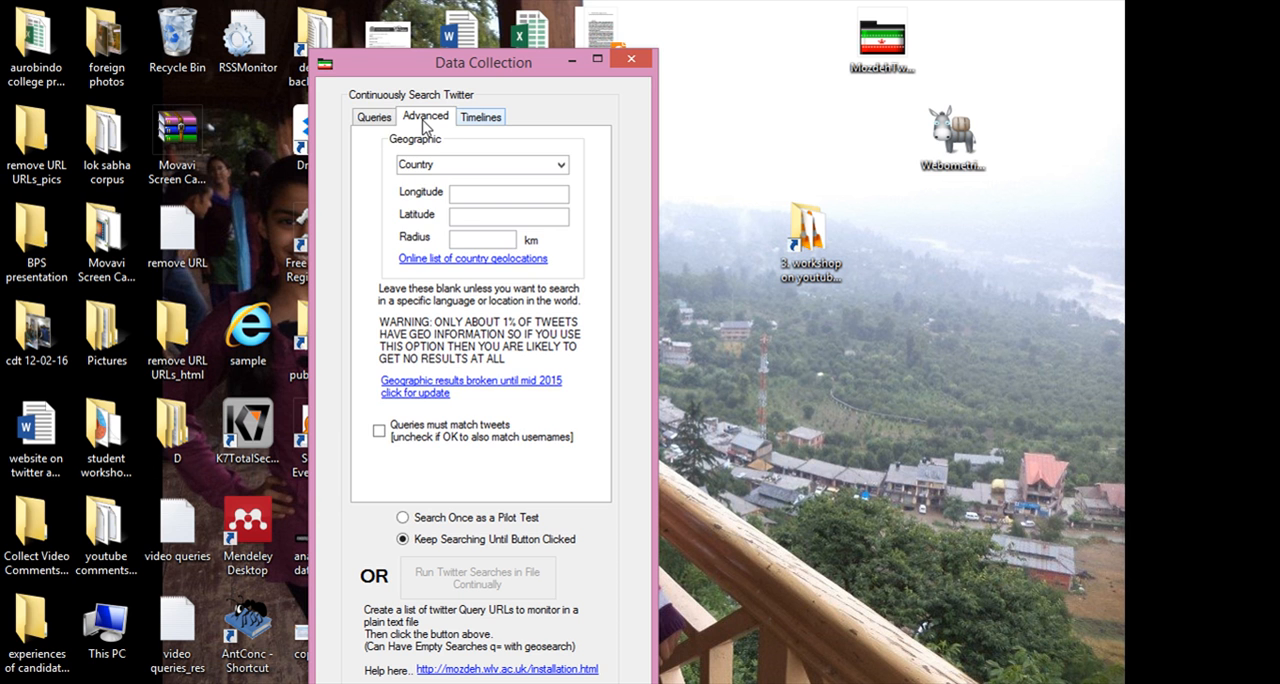
left_click(377, 120)
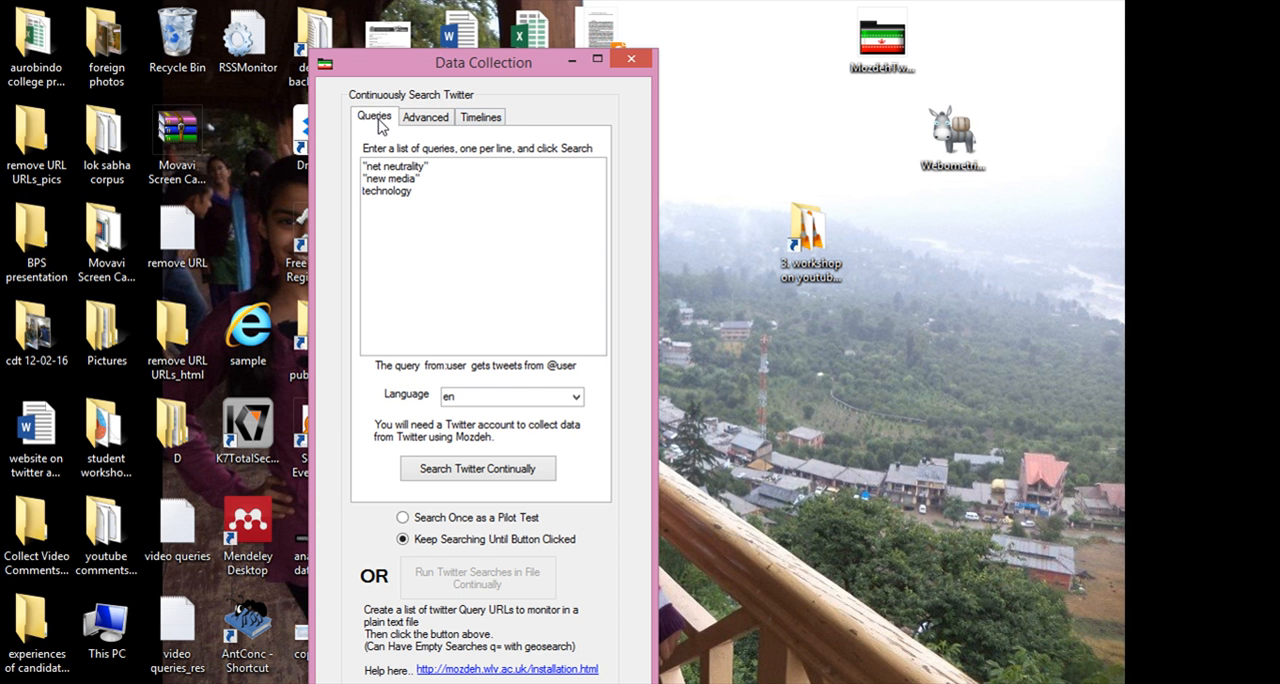
Exclude TRAI from the "net neutrality" query by appending -TRAI to it.
left_click(465, 167)
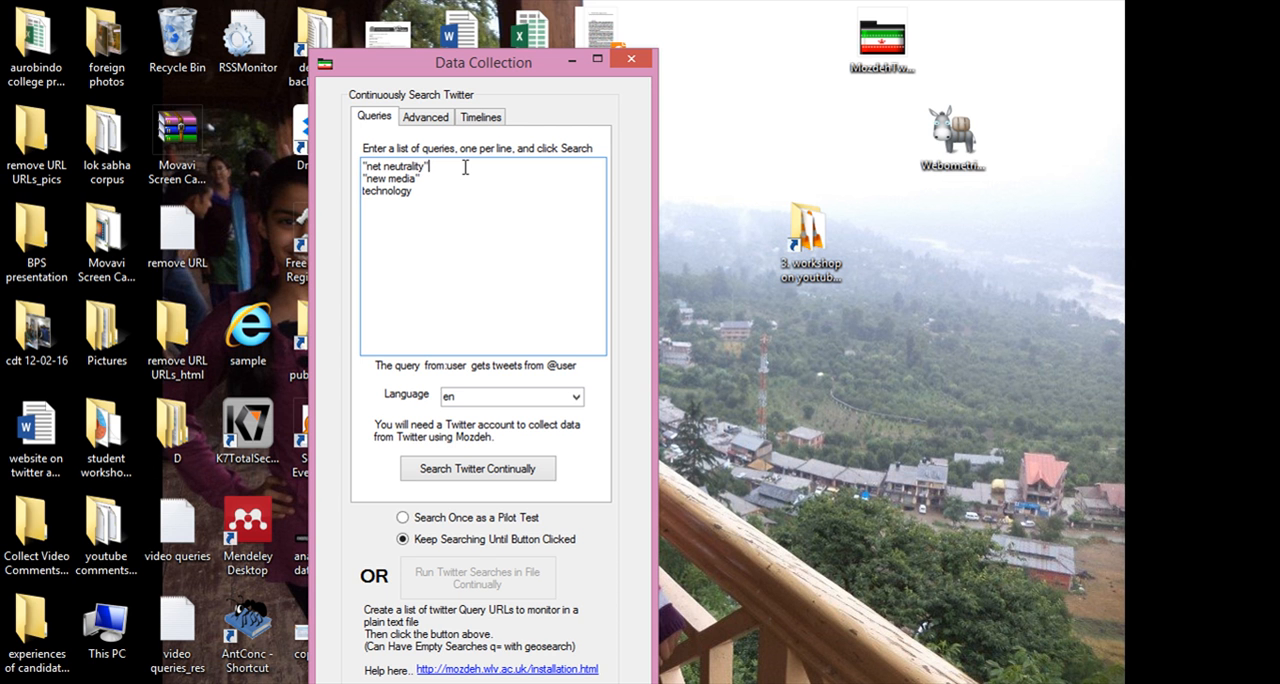
type("-")
type("TRA")
Exclude animation from the "new media" query by appending -animation to it.
left_click(445, 178)
type("anonati")
type("on")
key("BackSpace")
key("BackSpace")
key("BackSpace")
key("BackSpace")
key("BackSpace")
key("BackSpace")
key("BackSpace")
type("ination")
key("BackSpace")
key("BackSpace")
key("BackSpace")
key("BackSpace")
key("BackSpace")
key("BackSpace")
key("BackSpace")
key("BackSpace")
key("BackSpace")
type("animation")
List the Twitter usernames thehindu and httweets, one per line, for timeline downloading.
left_click(482, 118)
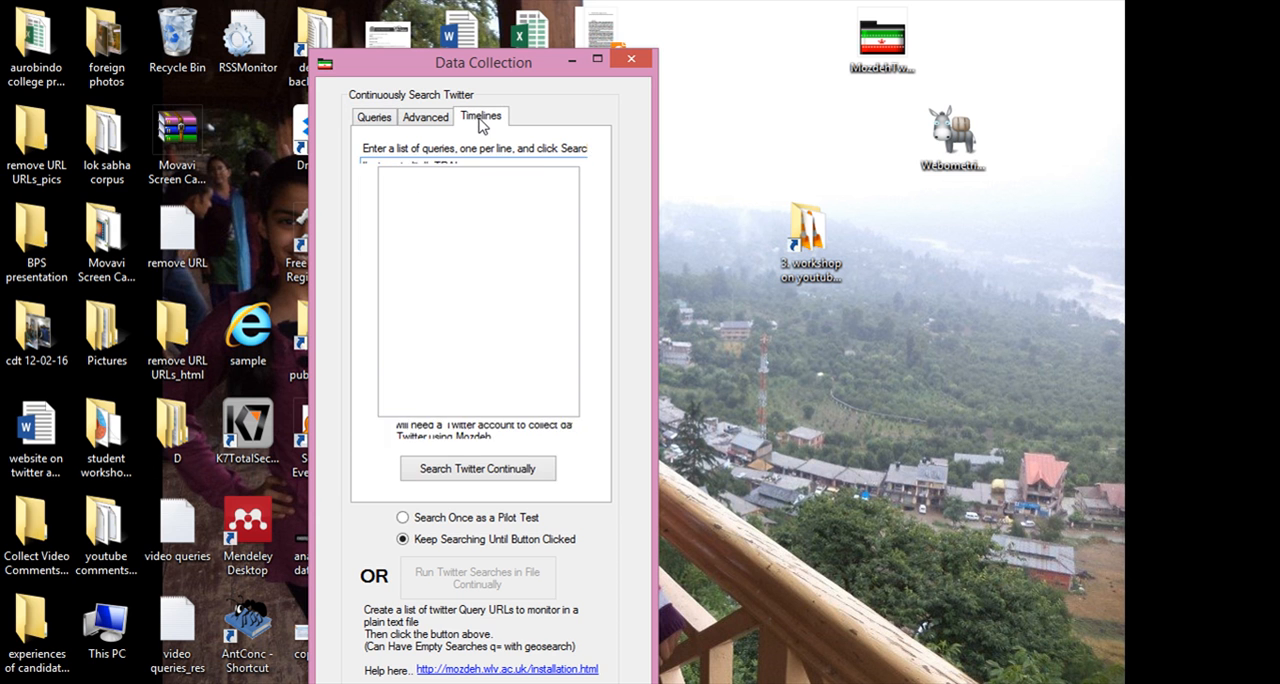
left_click(467, 183)
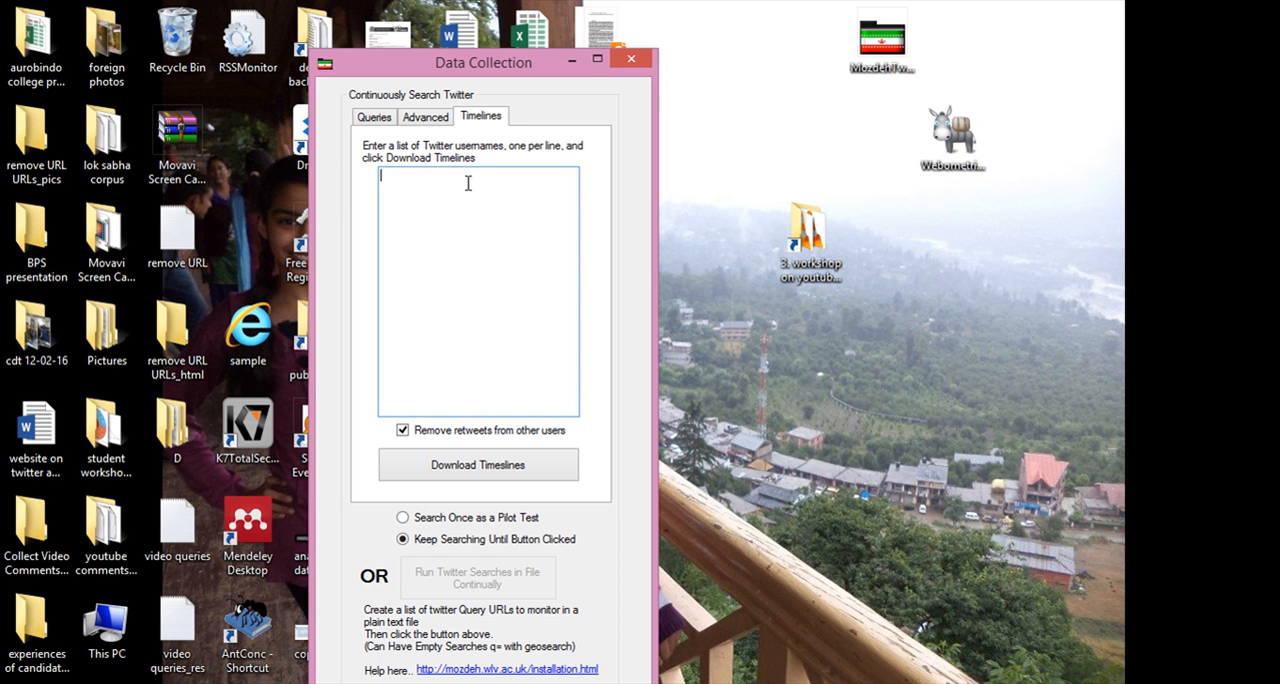
key("alt+Tab")
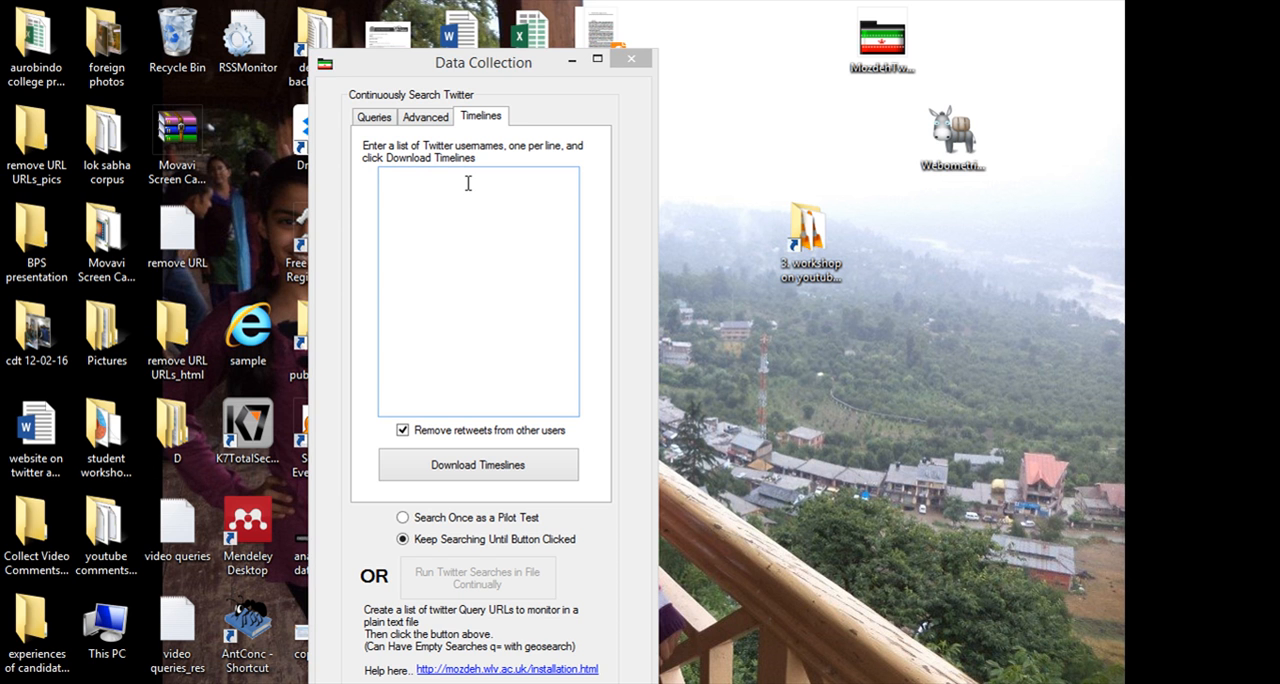
left_click(468, 183)
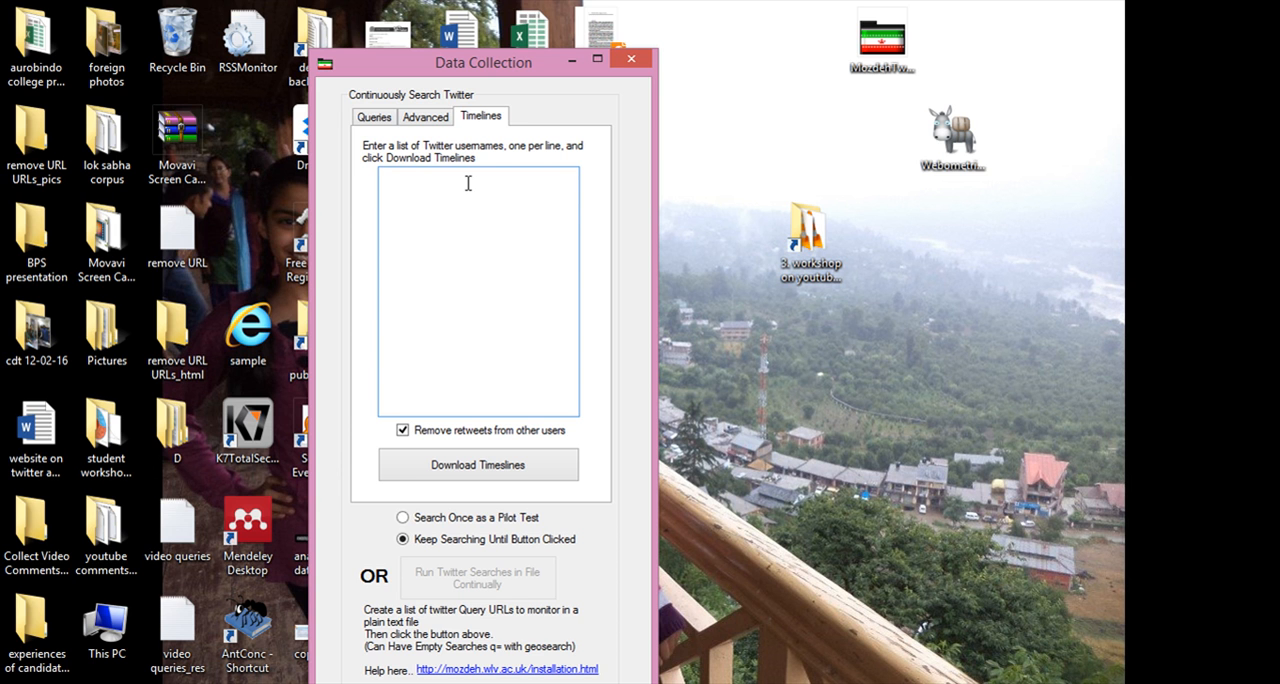
type("theh")
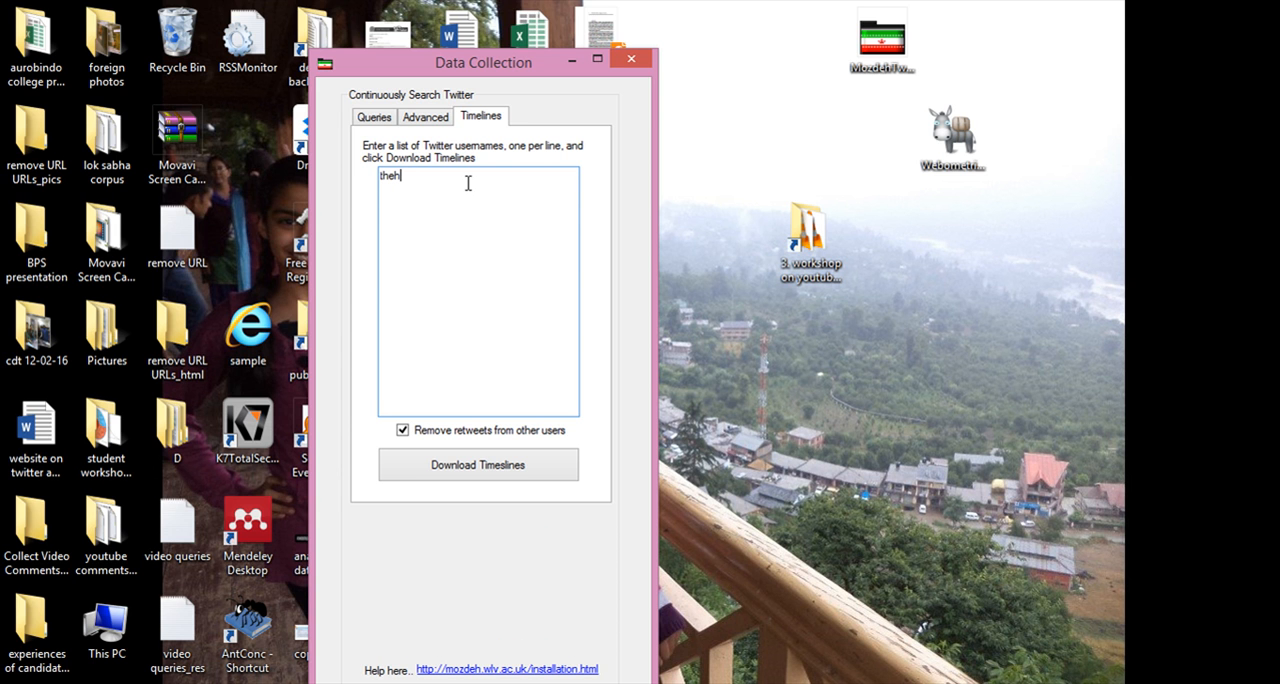
type("indu")
key("Return")
type("httweets")
left_click_drag(418, 177, 378, 189)
left_click(408, 203)
left_click(412, 189)
double_click(412, 188)
left_click(459, 214)
Delete all the existing search queries from the query list.
left_click(375, 118)
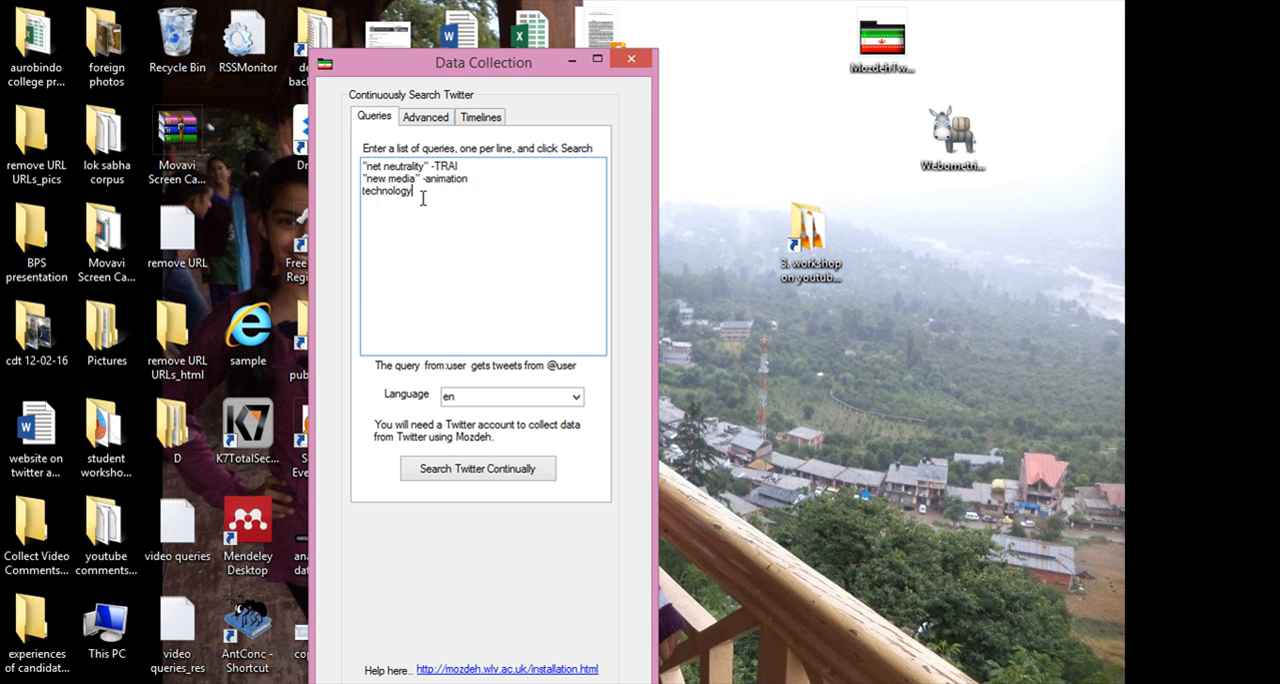
left_click_drag(422, 198, 361, 163)
key("Delete")
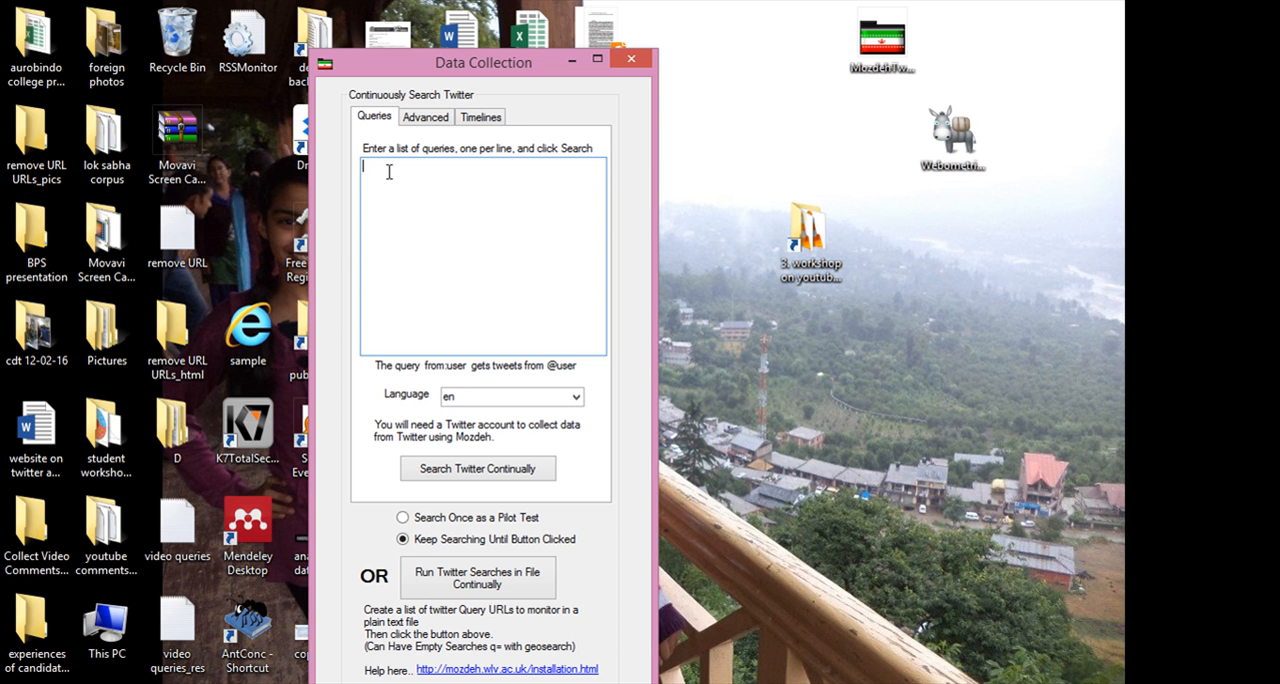
Enter the user-based queries from:thehindu and from:httwwets on separate lines of the query list.
type("from:")
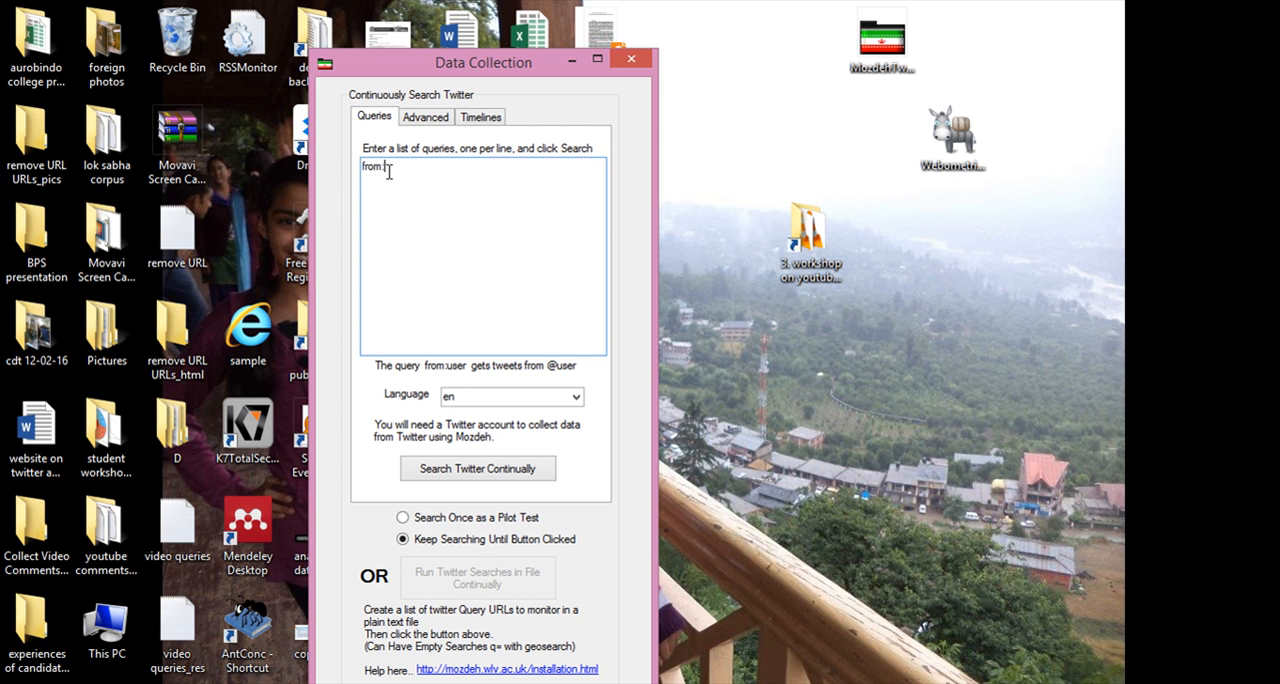
type("thehindu")
key("Return")
type("from:")
type("ht")
type("twee")
type("ts")
left_click(416, 187)
left_click_drag(427, 166, 361, 166)
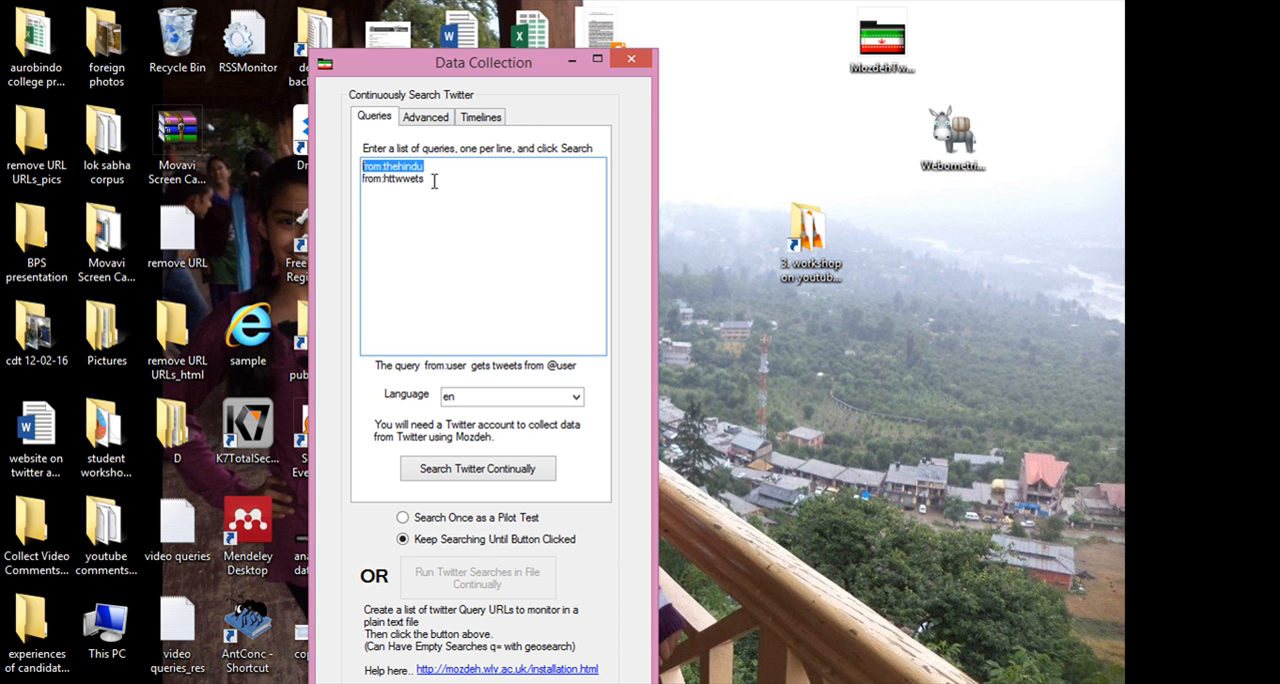